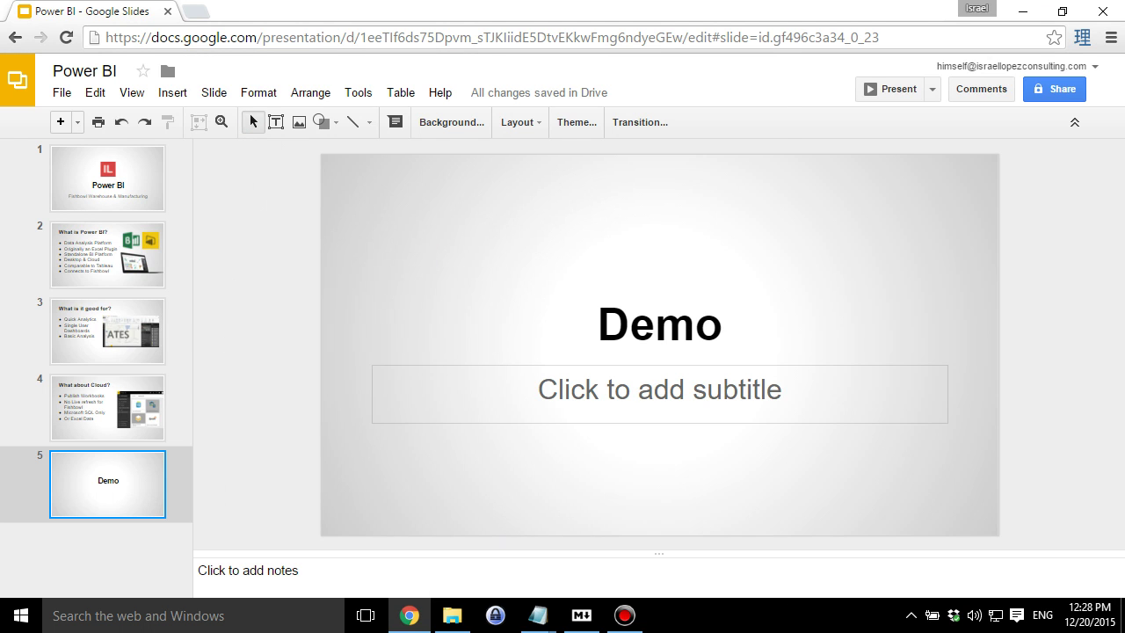
Launch Power BI Desktop by searching 'power bi' from the Windows Start search.
key(super)
text(power bi)
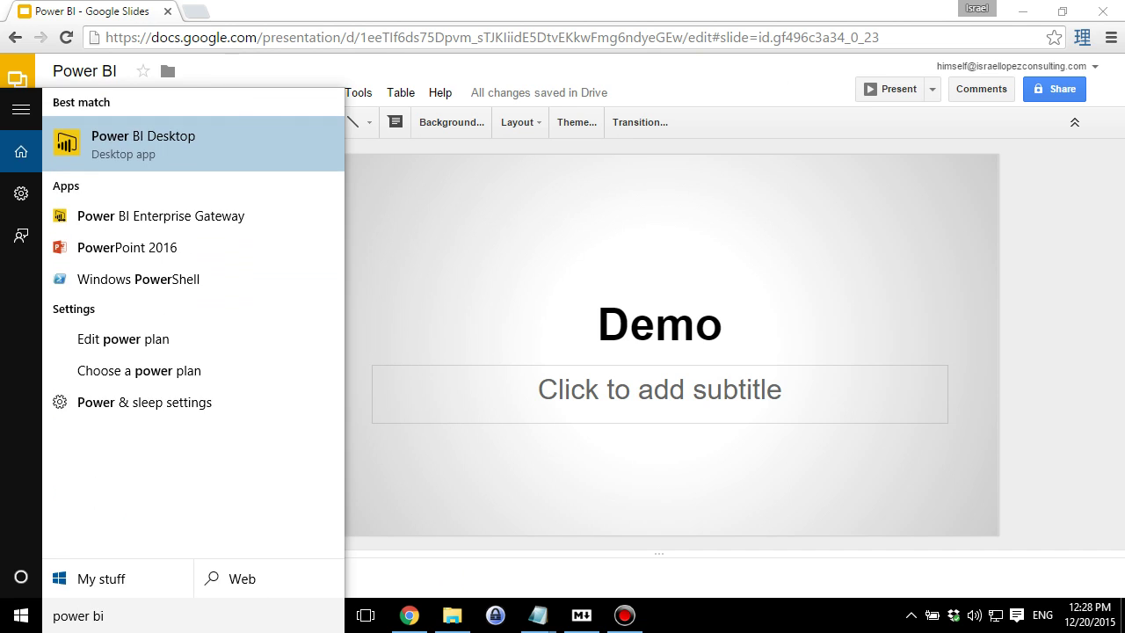
key(Return)
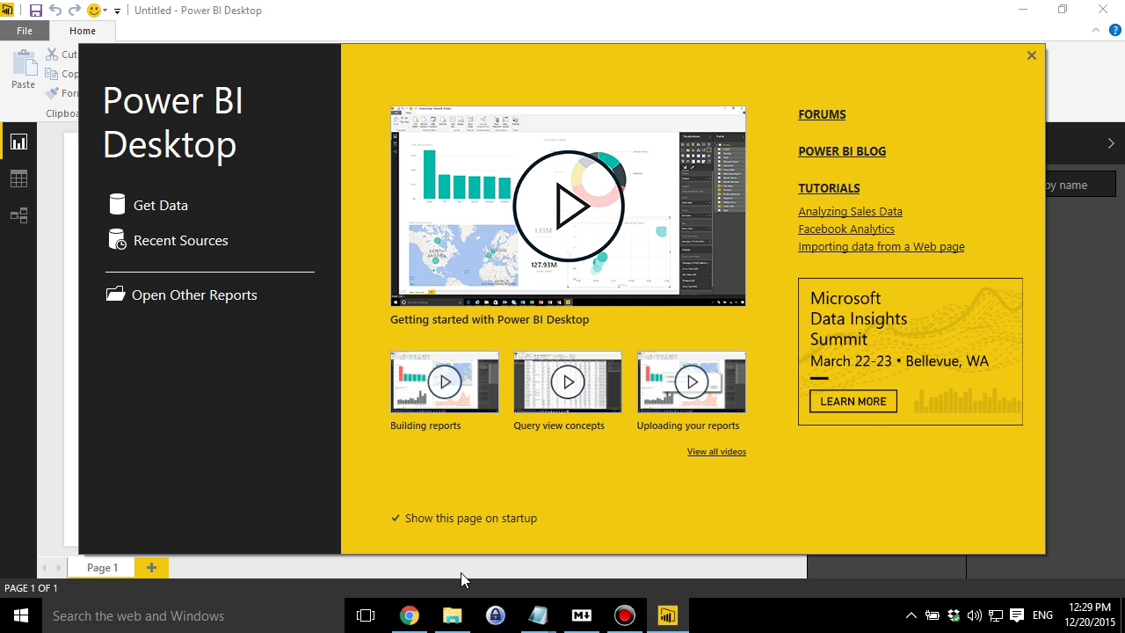
In Get Data, pick ODBC from the source list and connect.
click(164, 207)
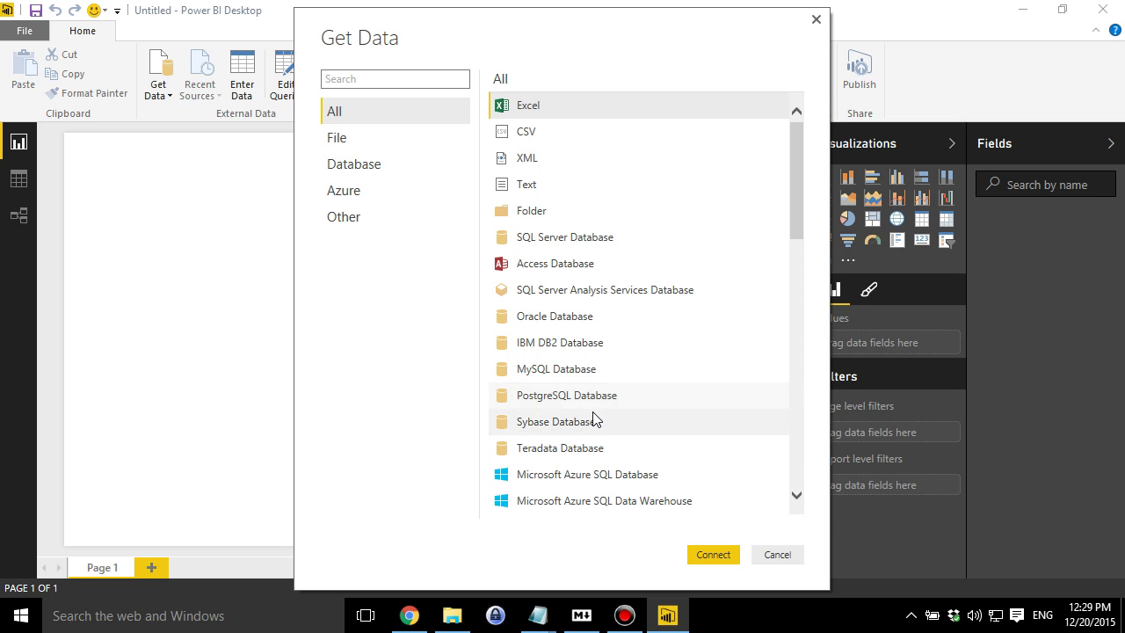
scroll(599, 415, down, 3)
scroll(593, 417, down, 4)
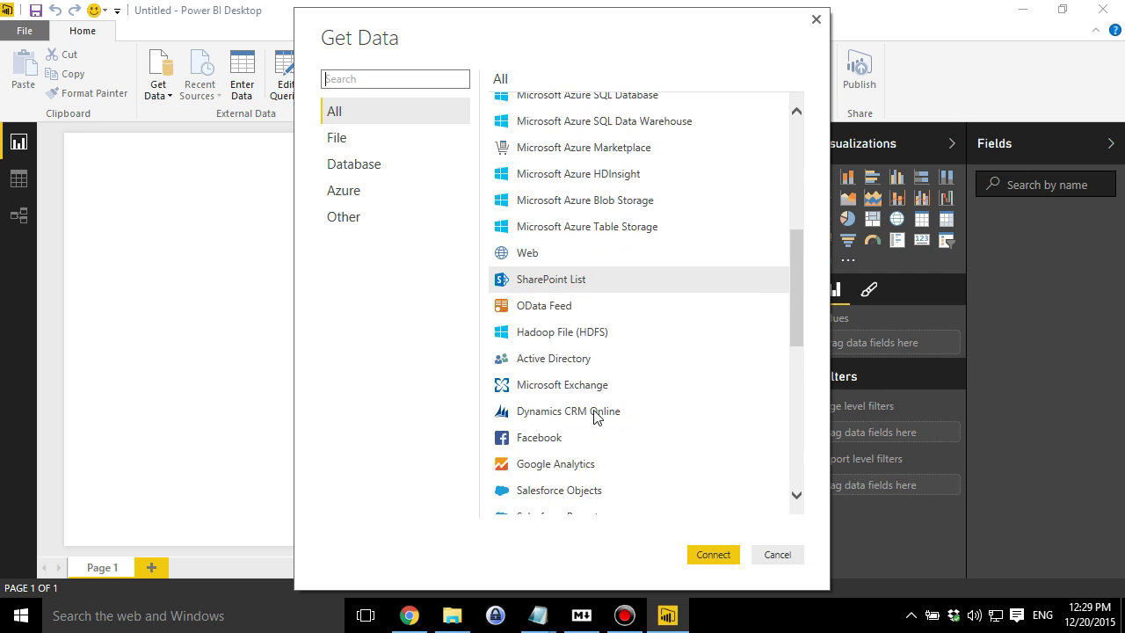
click(533, 418)
click(693, 552)
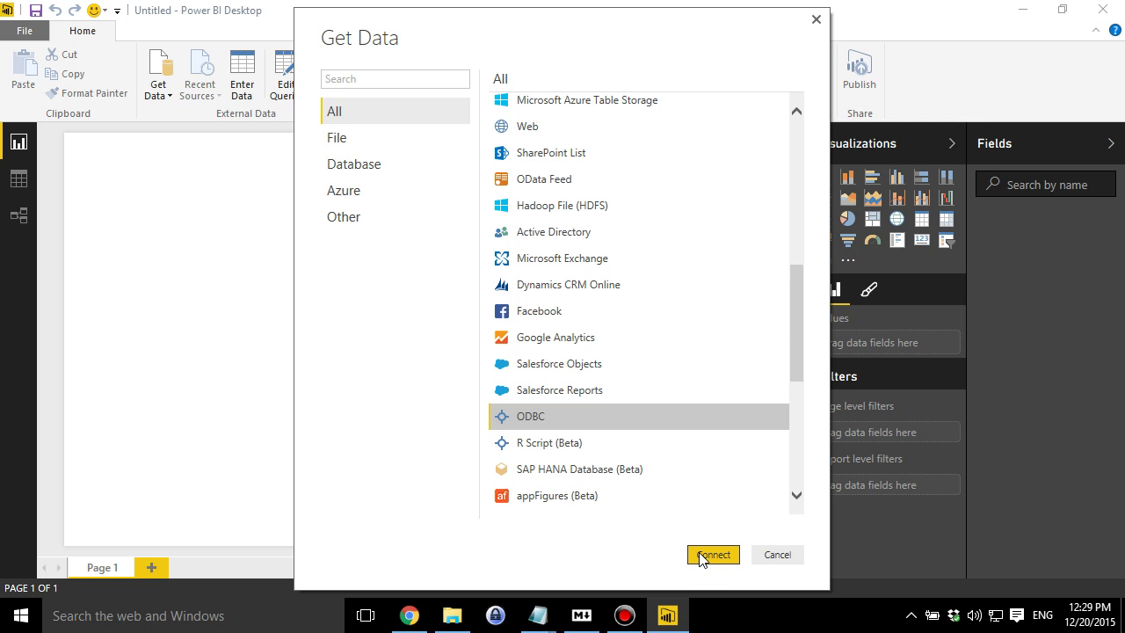
Choose Fishbowl64 as the Data Source Name in the From ODBC dialog.
click(703, 556)
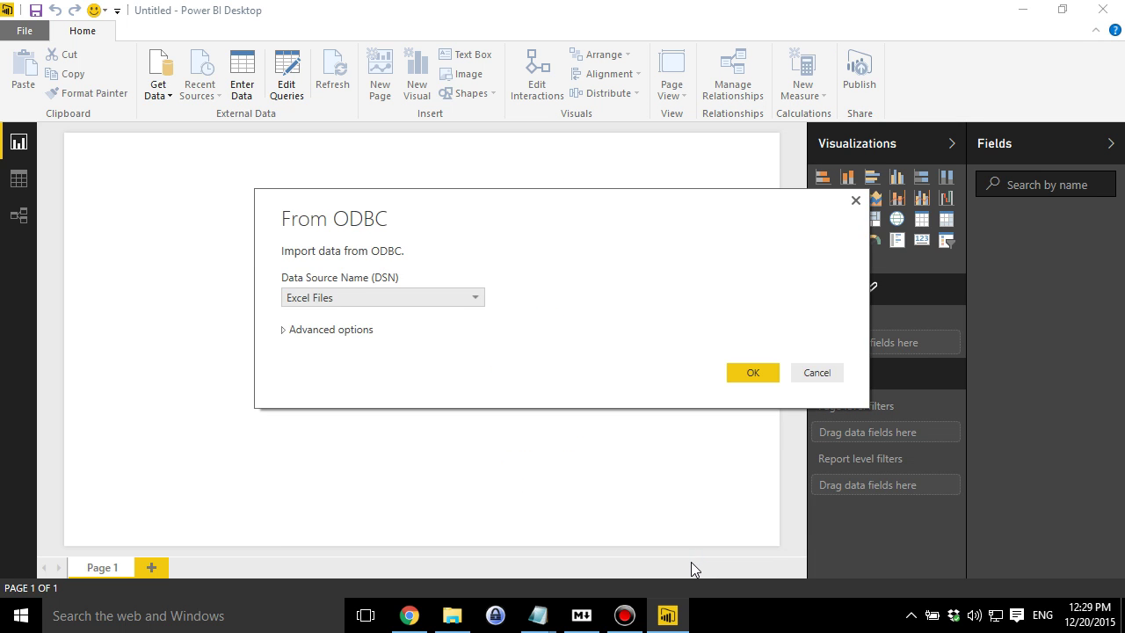
click(429, 299)
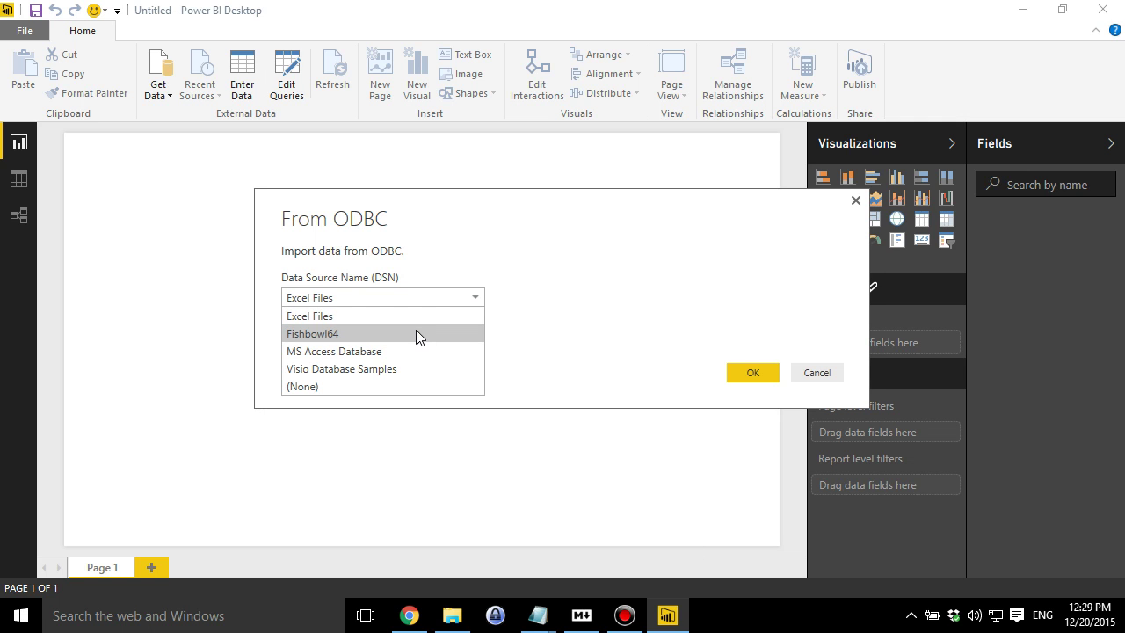
click(416, 331)
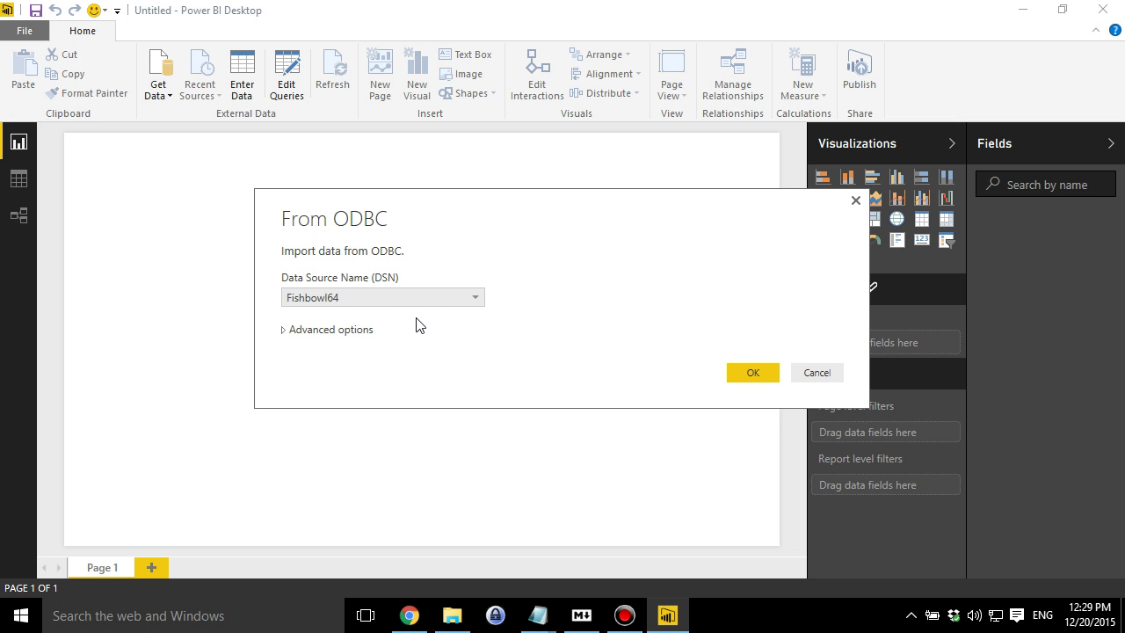
click(422, 298)
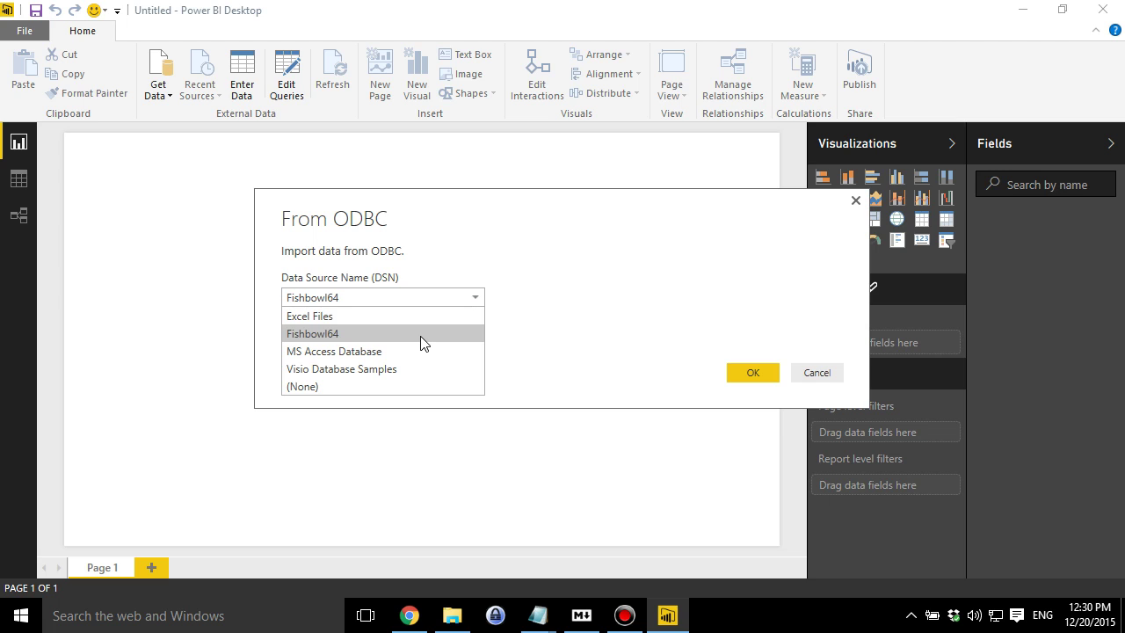
click(421, 334)
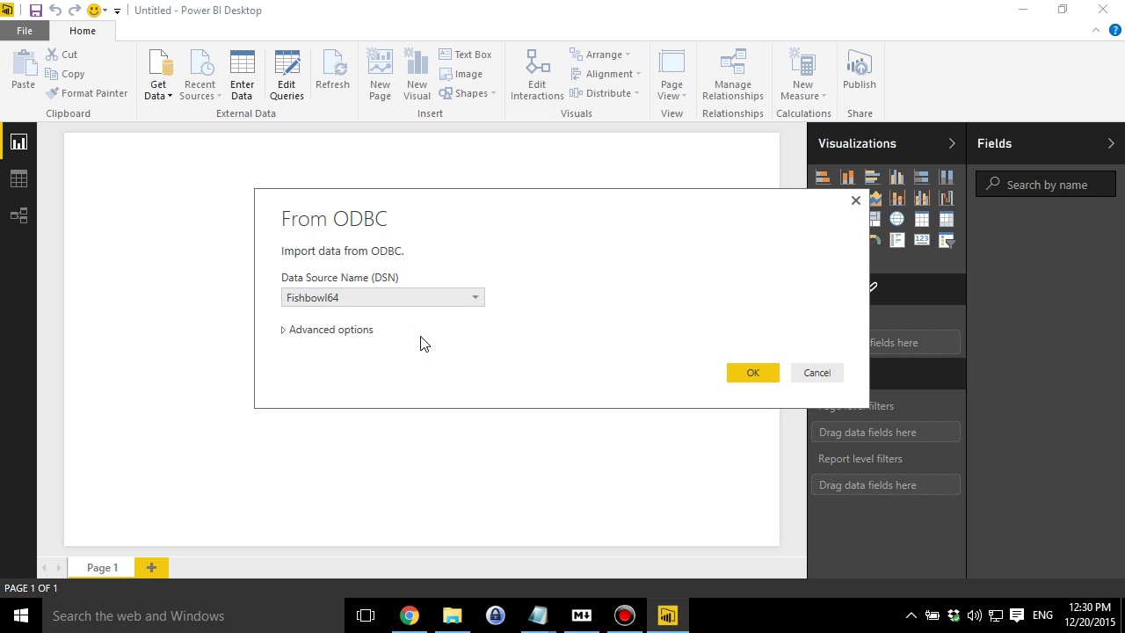
Paste the prepared SQL query into Advanced options' SQL statement box and run it.
click(344, 332)
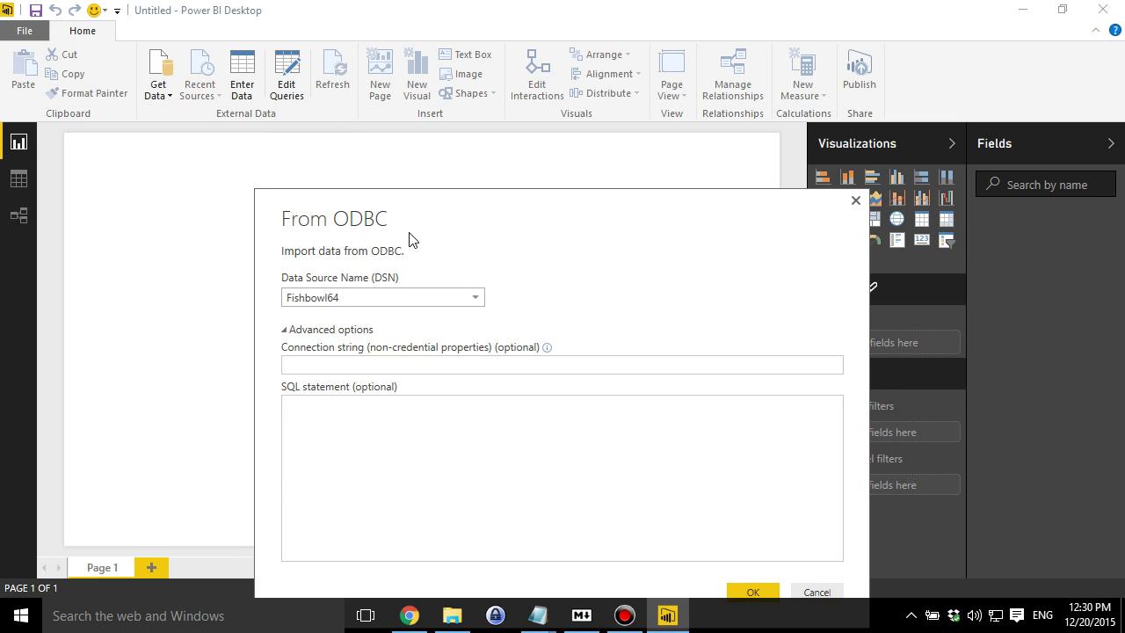
drag(409, 235, 395, 121)
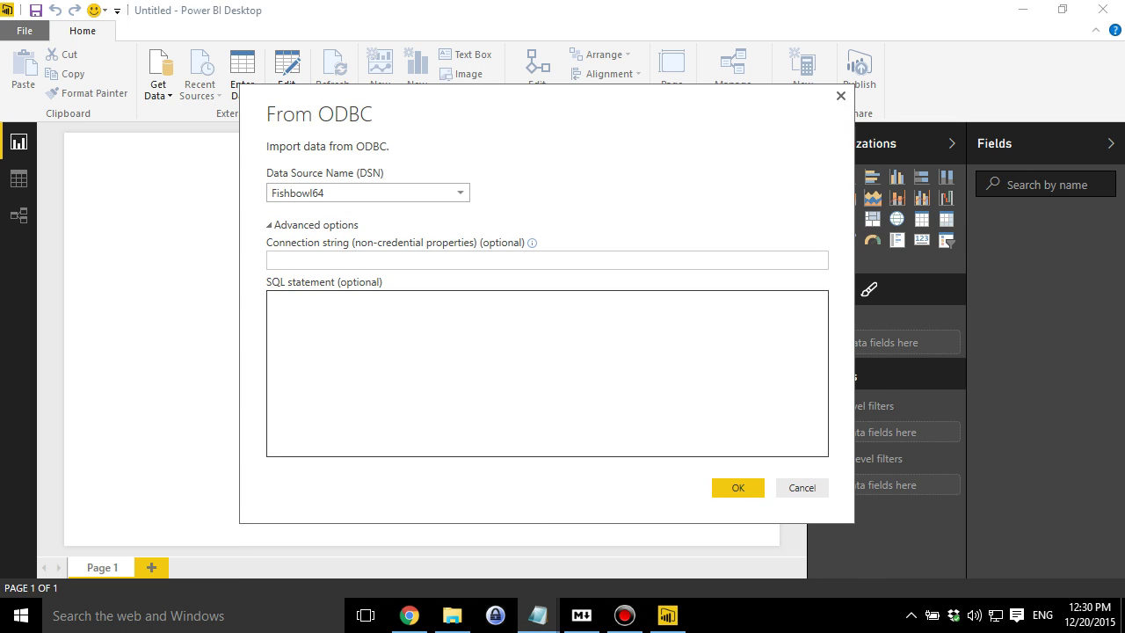
click(382, 394)
key(ctrl+v)
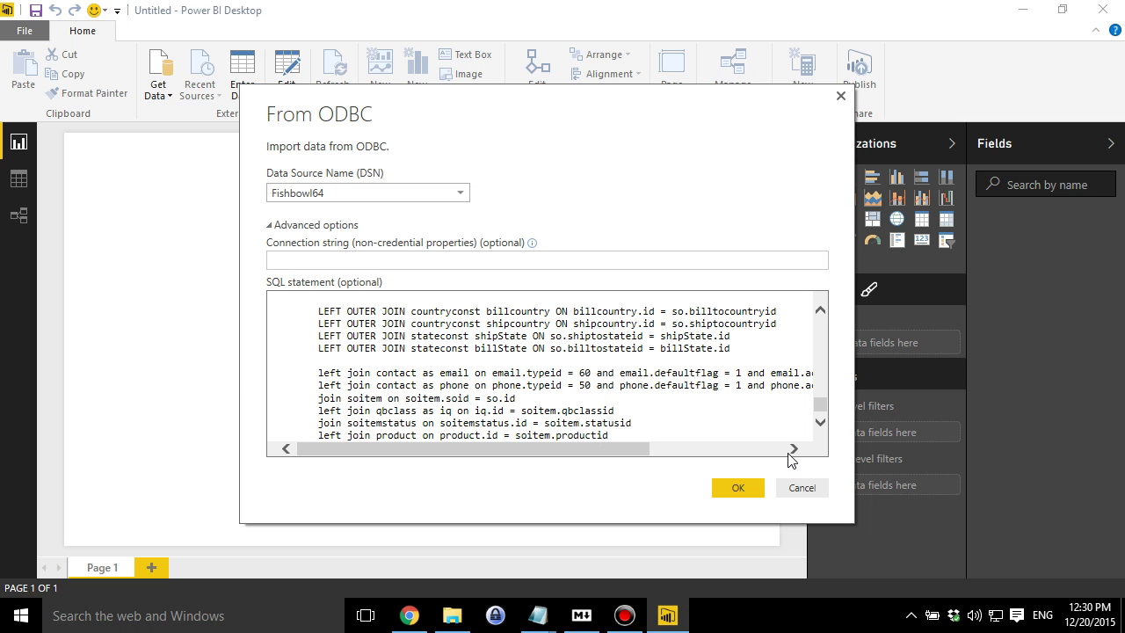
click(752, 490)
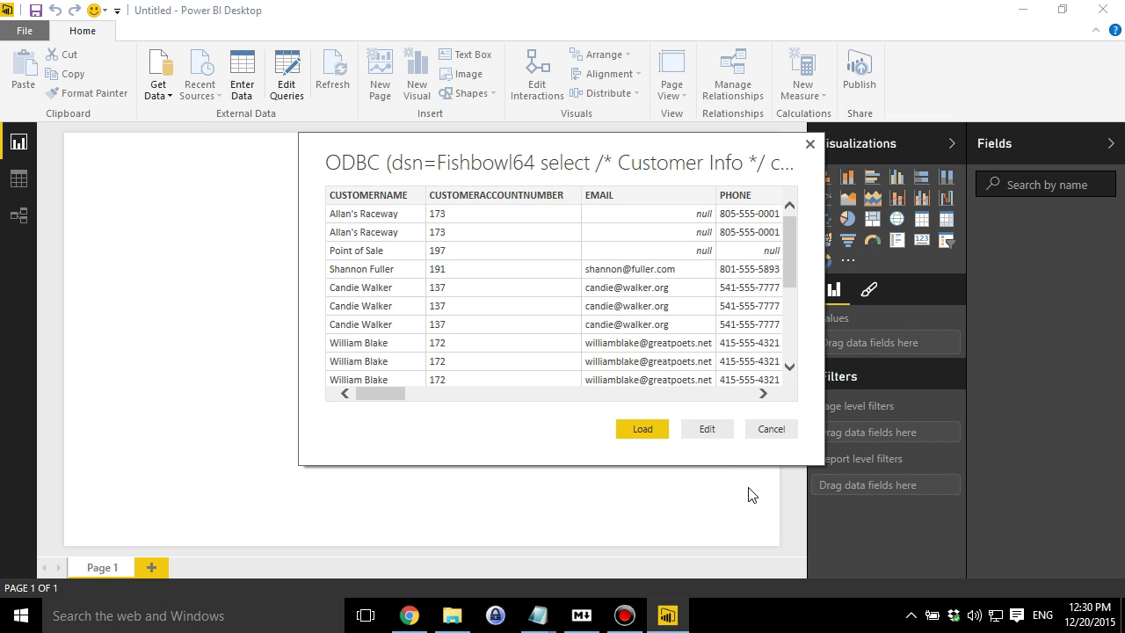
drag(392, 393, 331, 335)
Load the results as Query1 and browse its fields, such as BILLTOADDRESS and TOTALPRICE.
click(642, 430)
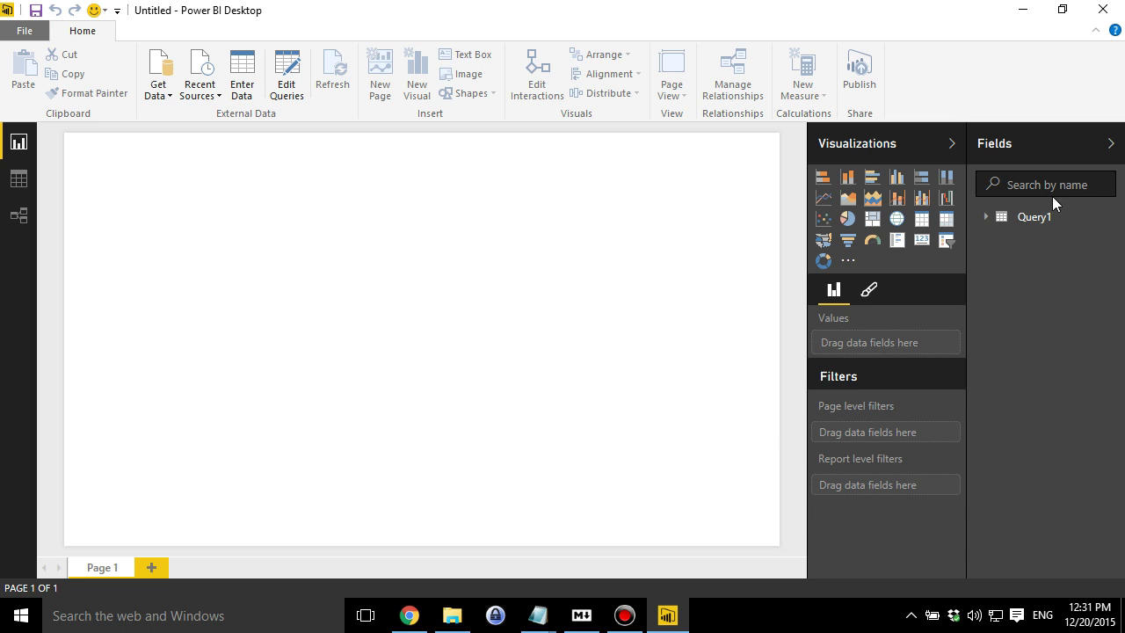
click(985, 218)
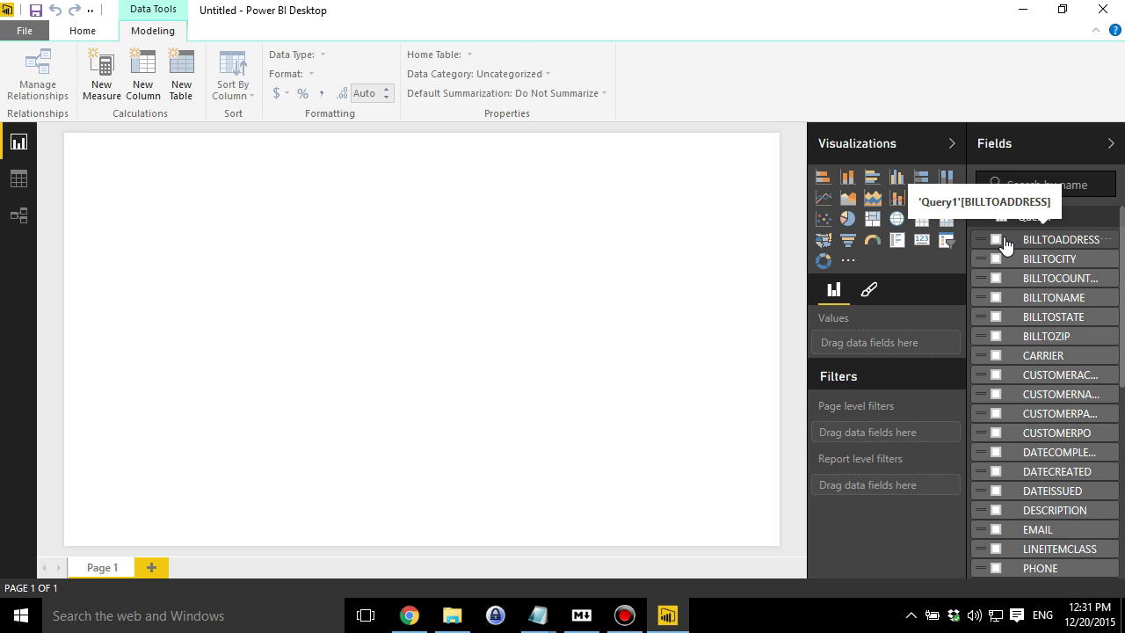
scroll(1042, 359, down, 10)
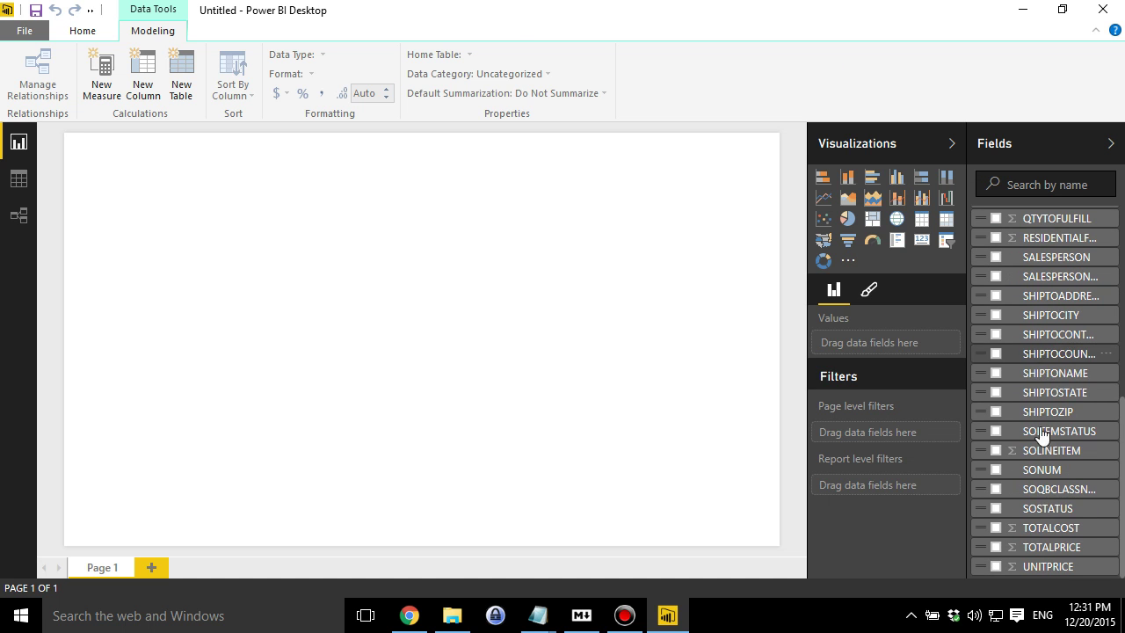
scroll(1038, 569, up, 10)
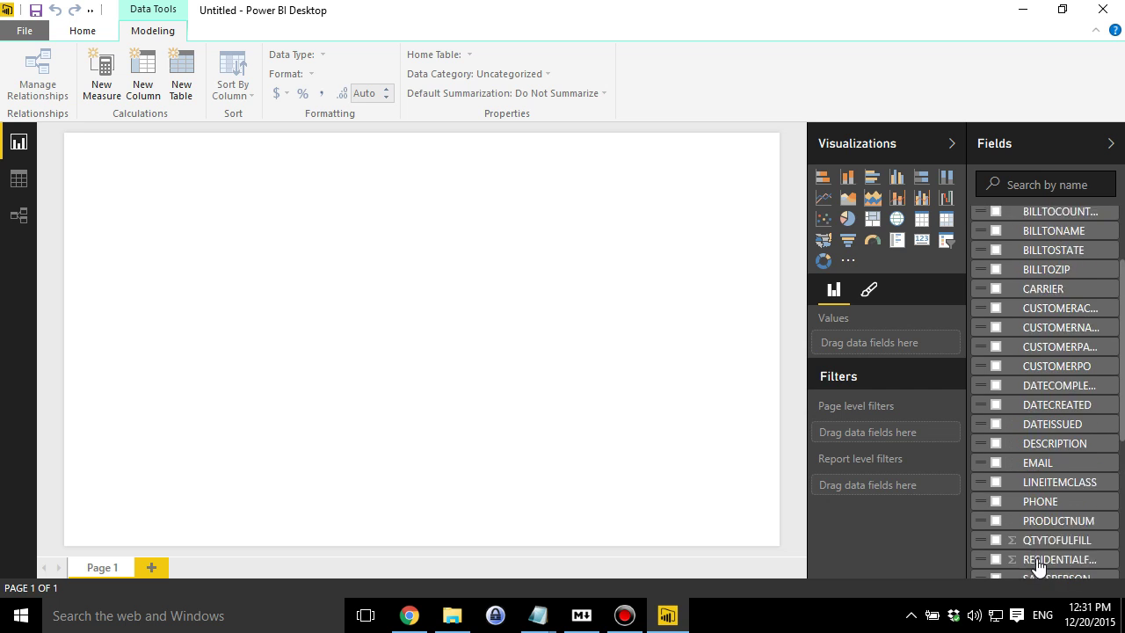
Add a filled map using BILLTOSTATE as locations and enlarge it across the page's left.
click(824, 246)
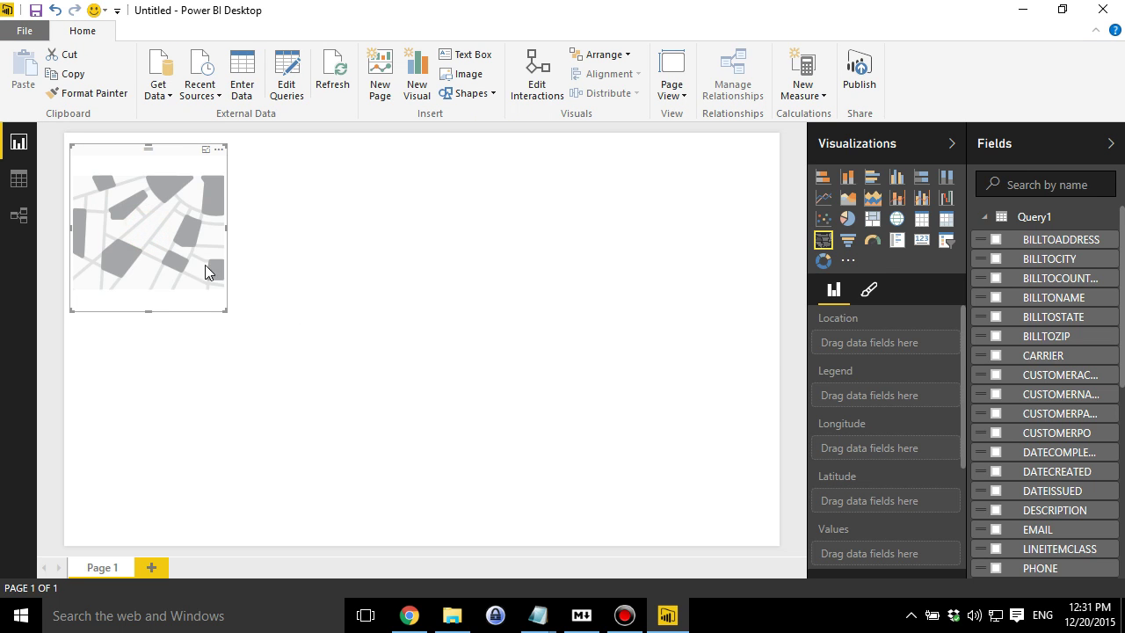
drag(1056, 315, 894, 343)
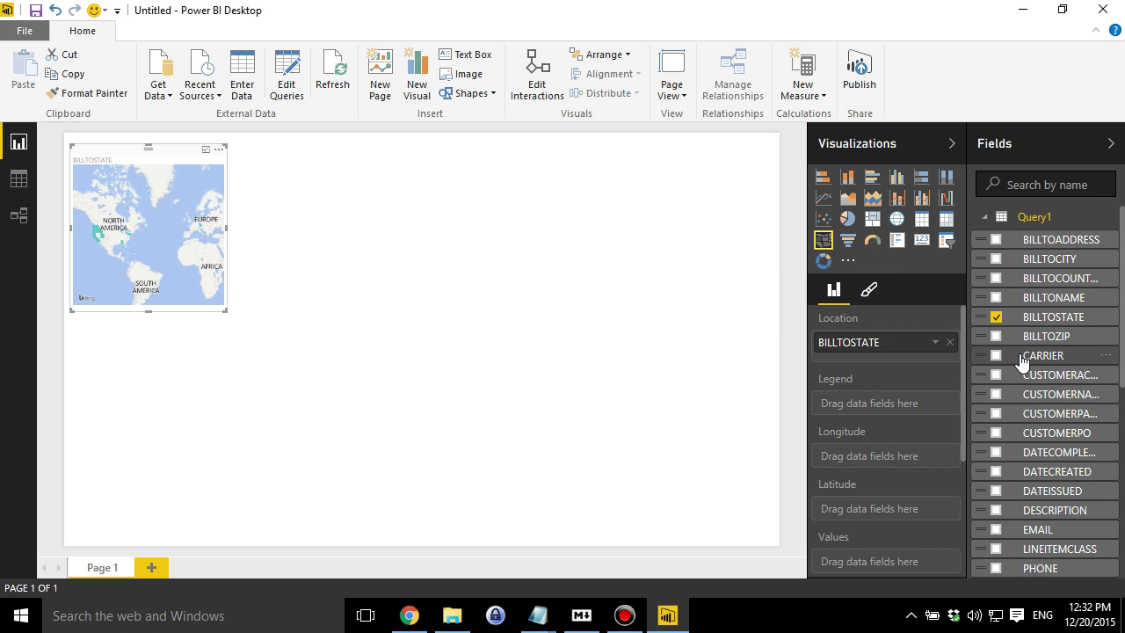
drag(226, 312, 504, 539)
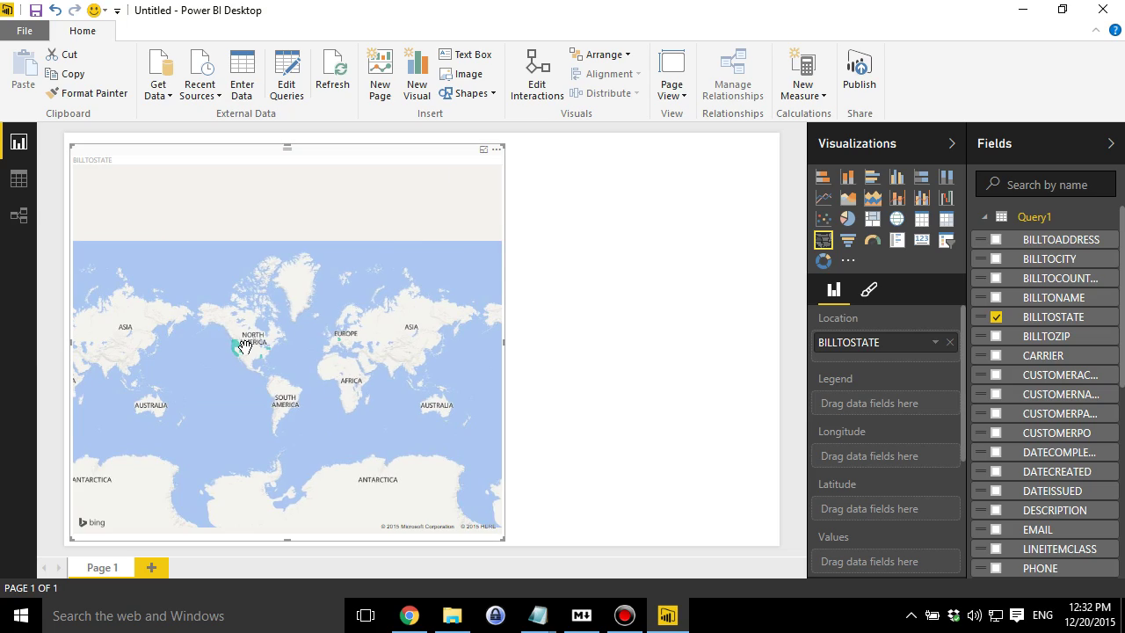
scroll(246, 347, up, 5)
scroll(167, 414, down, 4)
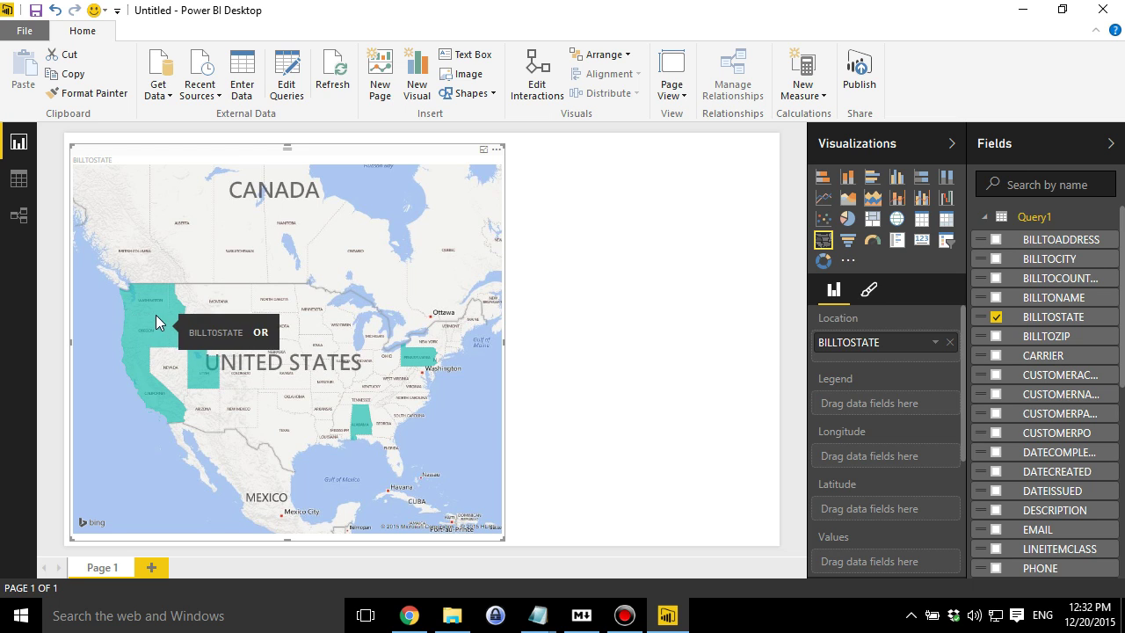
mouse_move(142, 341)
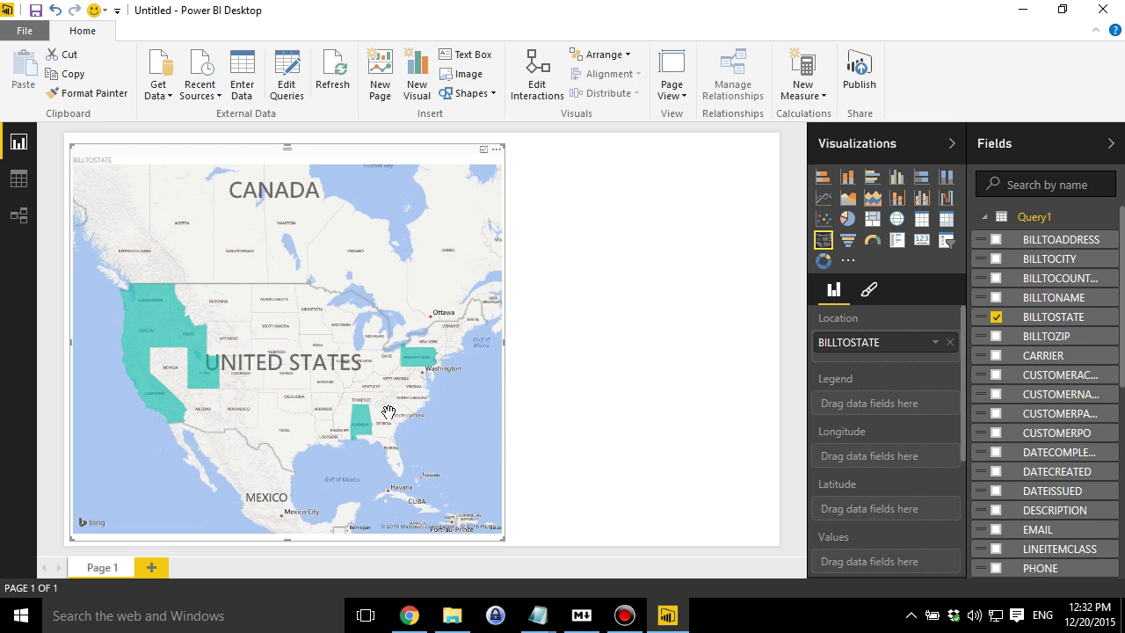
Add TOTALPRICE as map values, zoom to the United States, and read Oregon and California totals.
scroll(929, 450, down, 2)
scroll(1062, 477, down, 9)
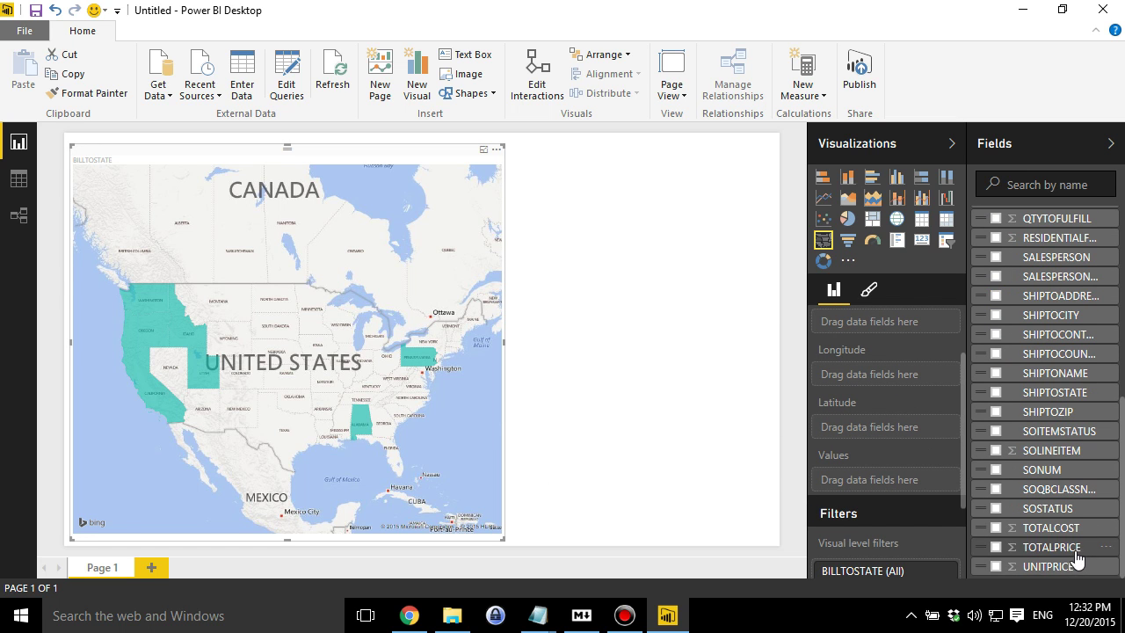
drag(1063, 547, 889, 482)
mouse_move(190, 363)
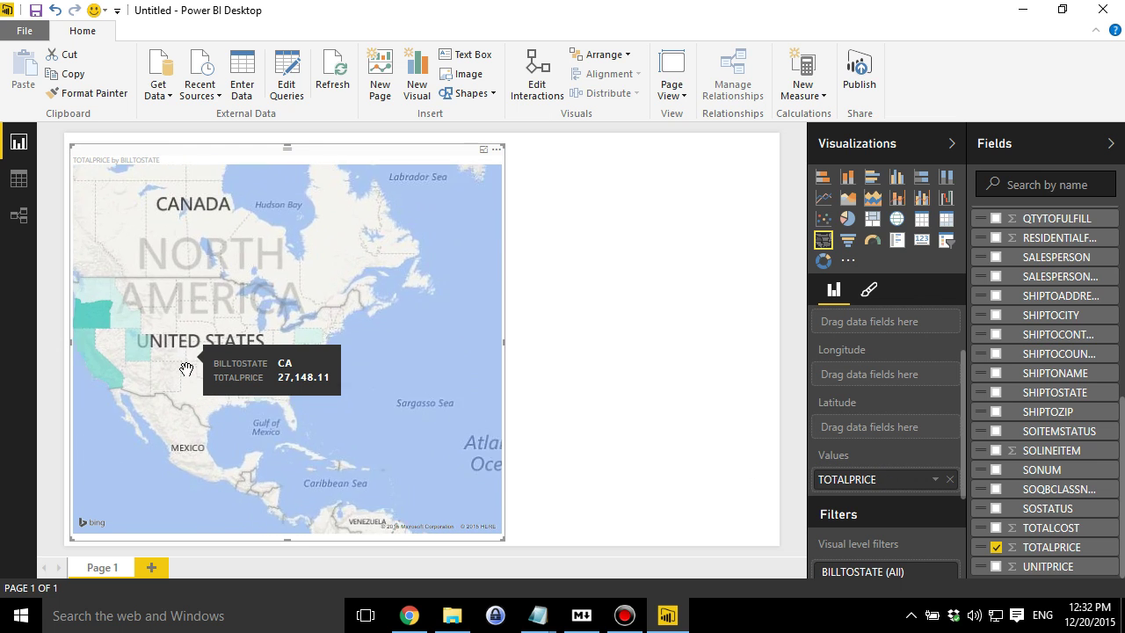
drag(161, 372, 260, 374)
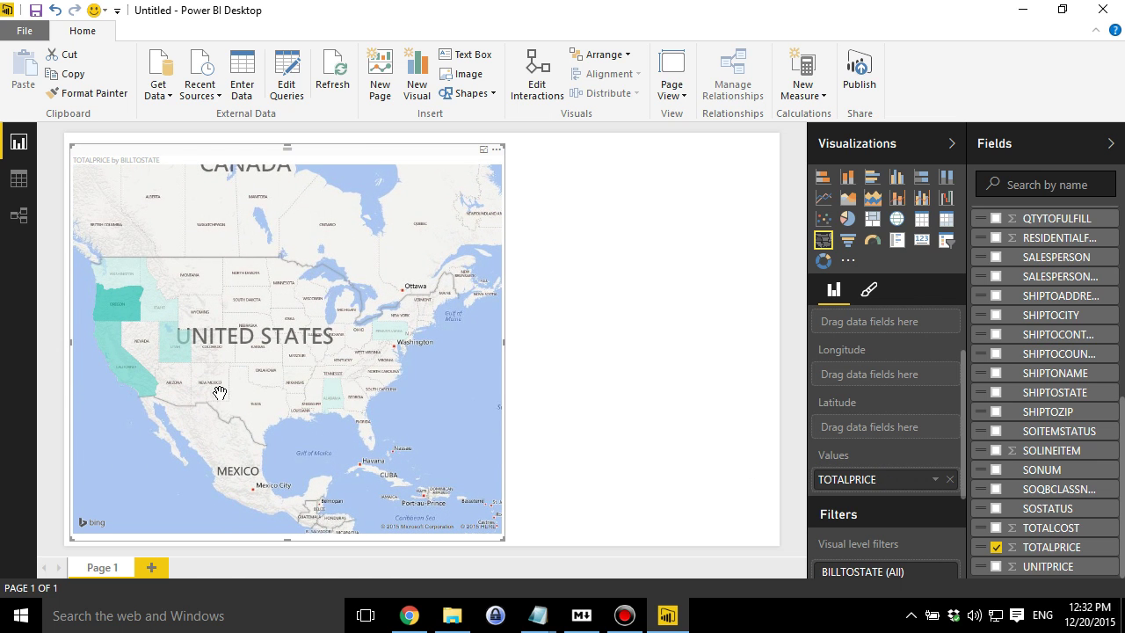
mouse_move(106, 313)
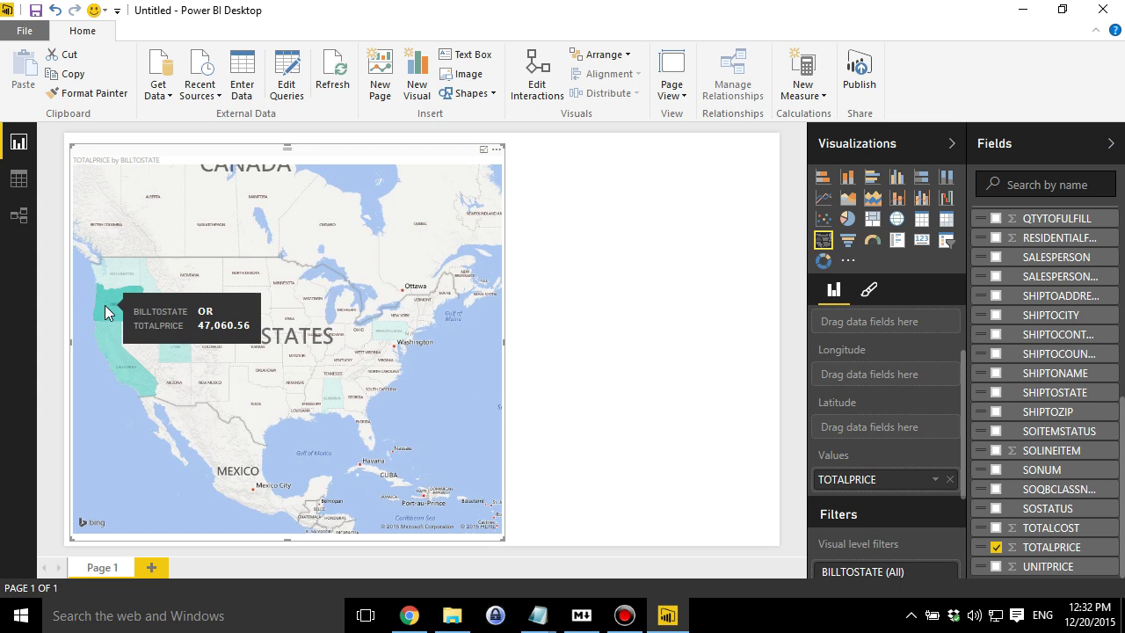
mouse_move(129, 369)
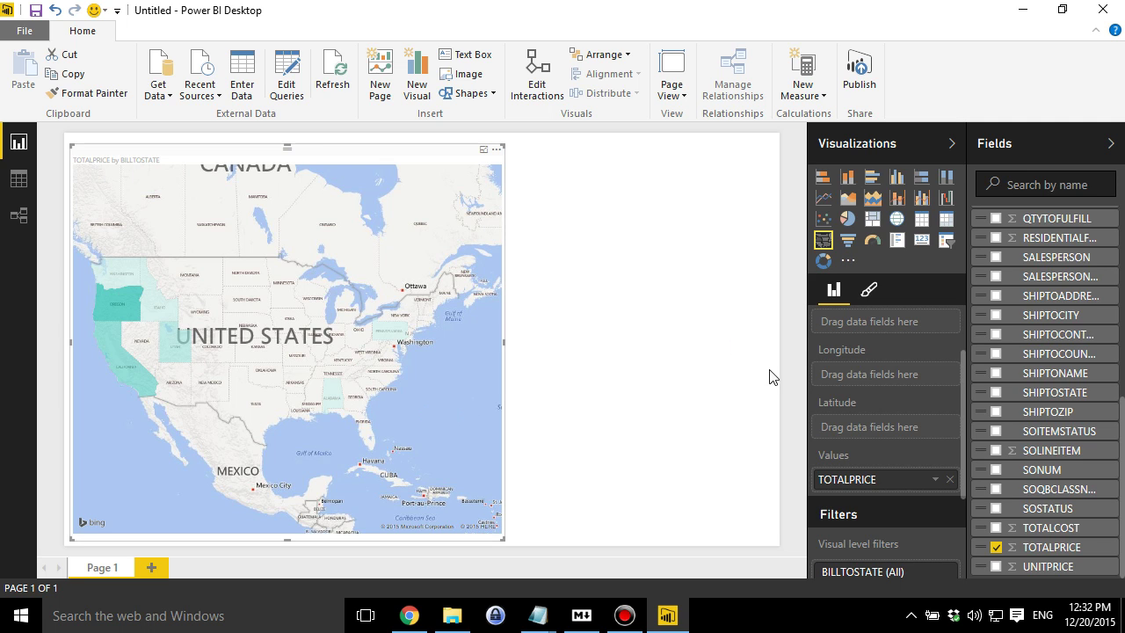
scroll(890, 483, down, 3)
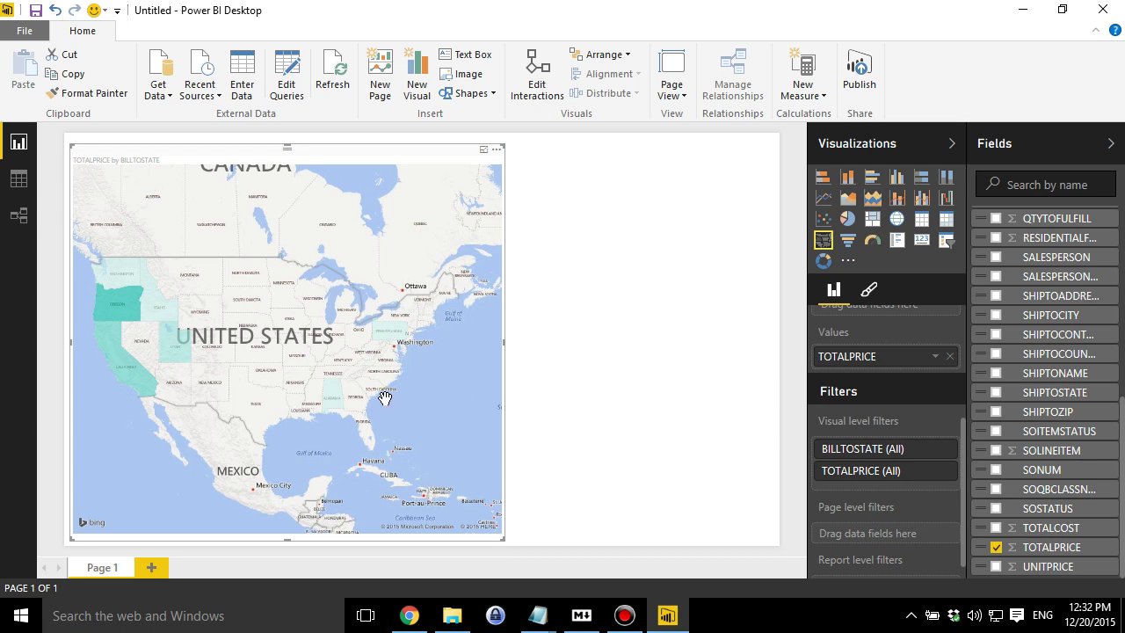
scroll(930, 473, up, 4)
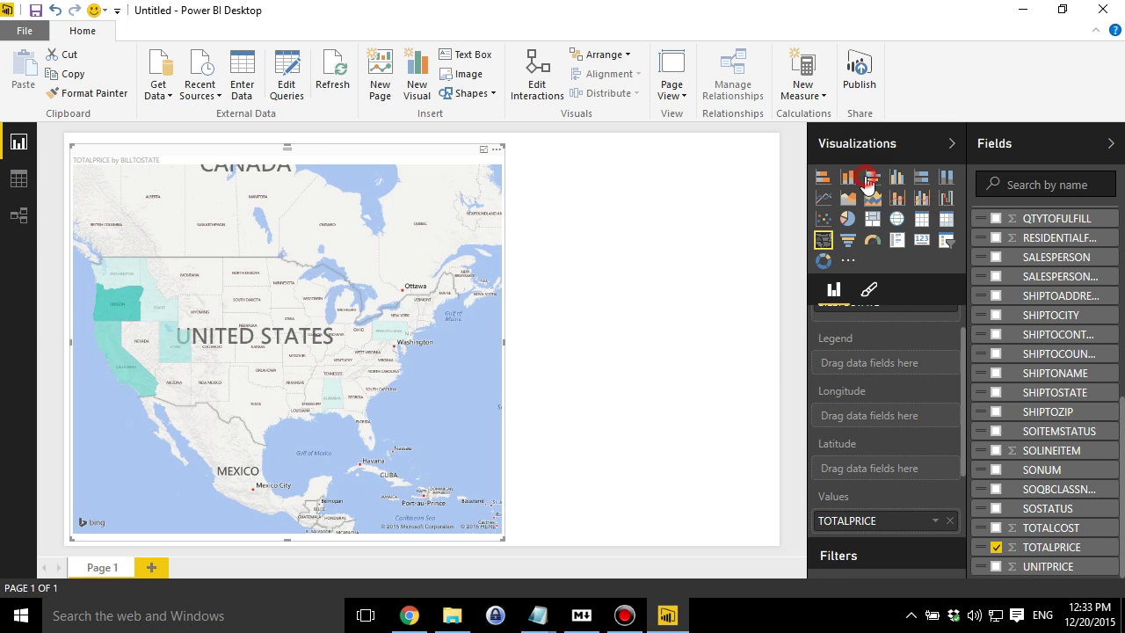
Briefly switch the map to a bar chart, revert it to a filled map, and deselect it.
click(872, 181)
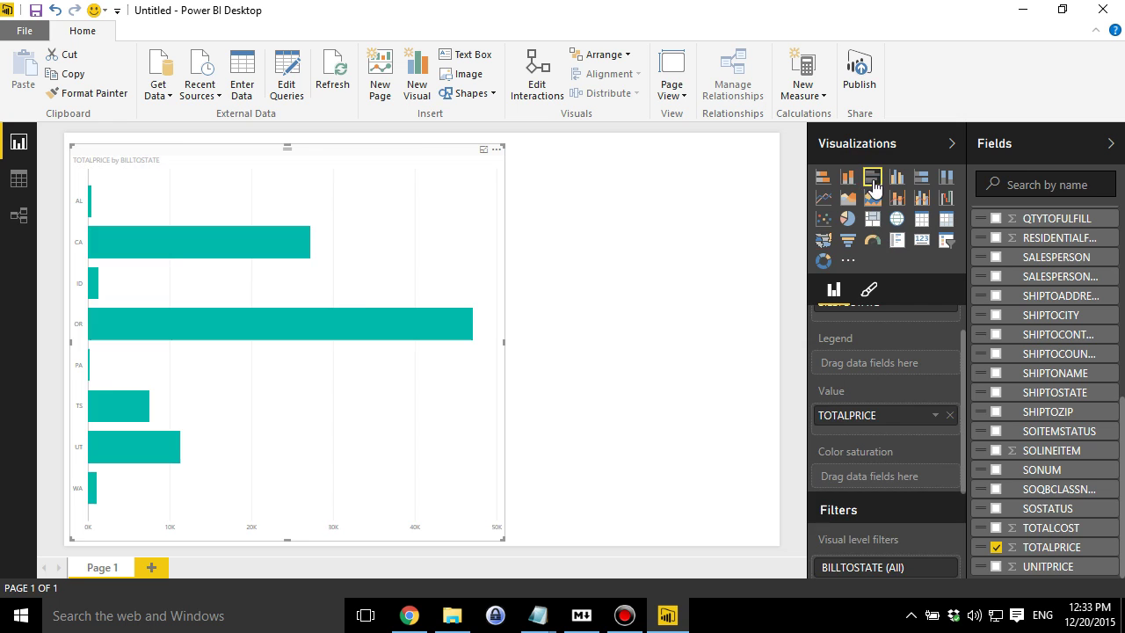
click(824, 243)
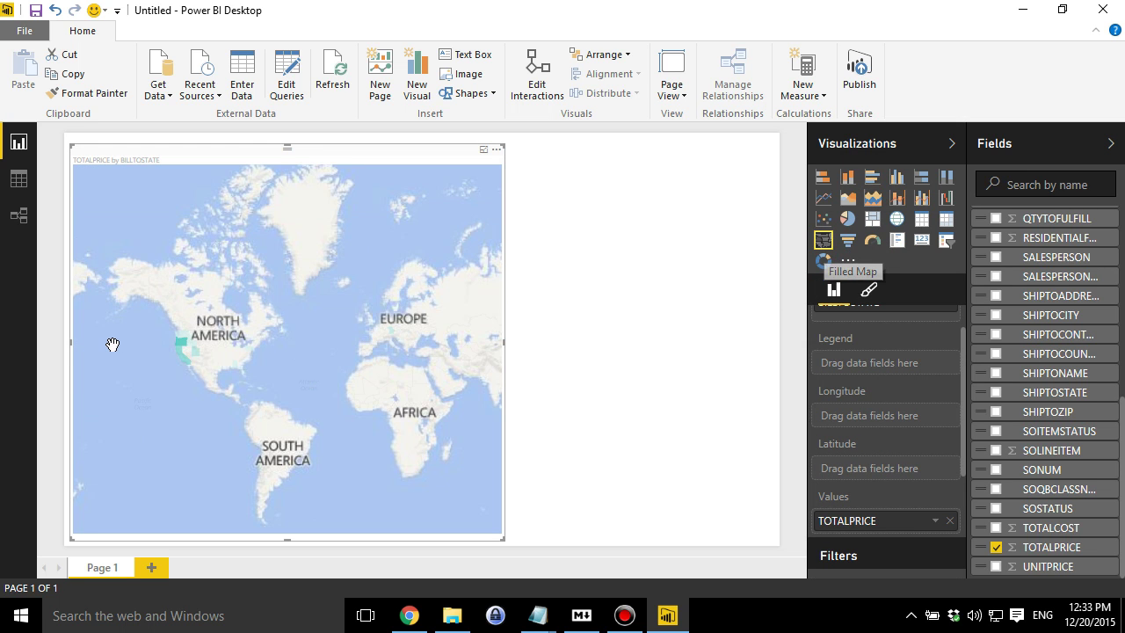
scroll(184, 351, up, 2)
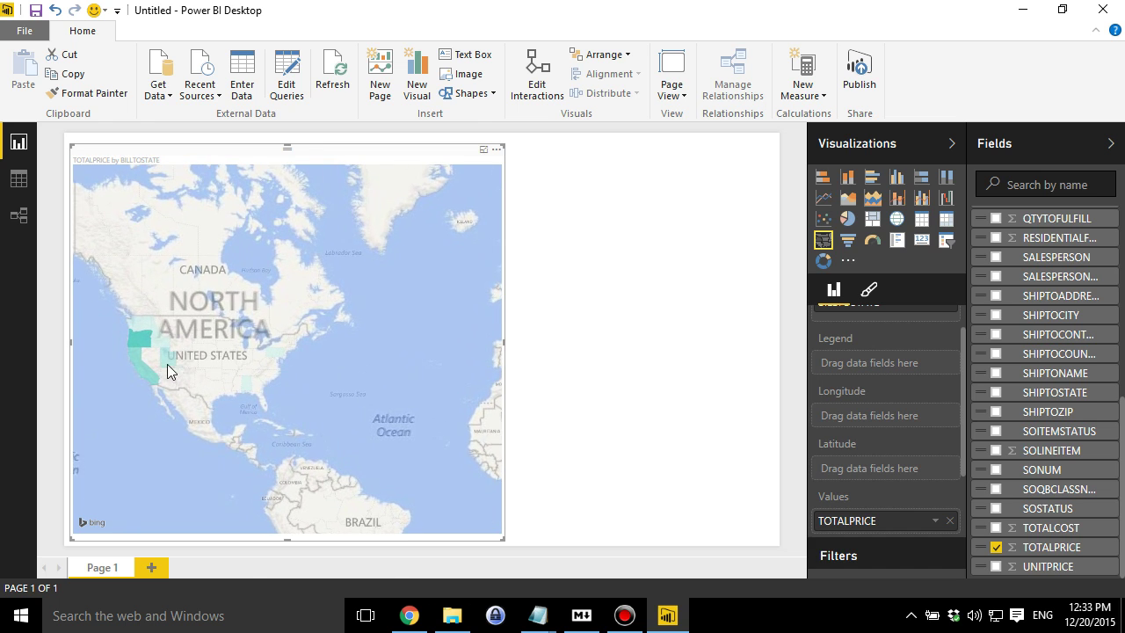
click(671, 255)
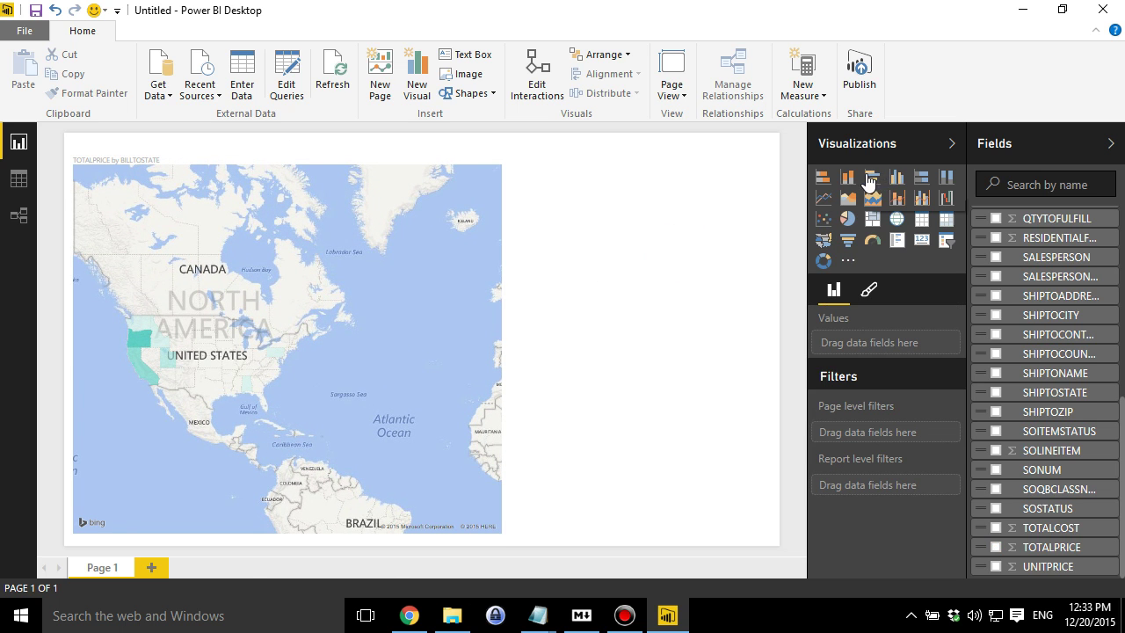
Add a bar chart with BILLTOSTATE and TOTALPRICE, sized to match the map's height.
click(870, 179)
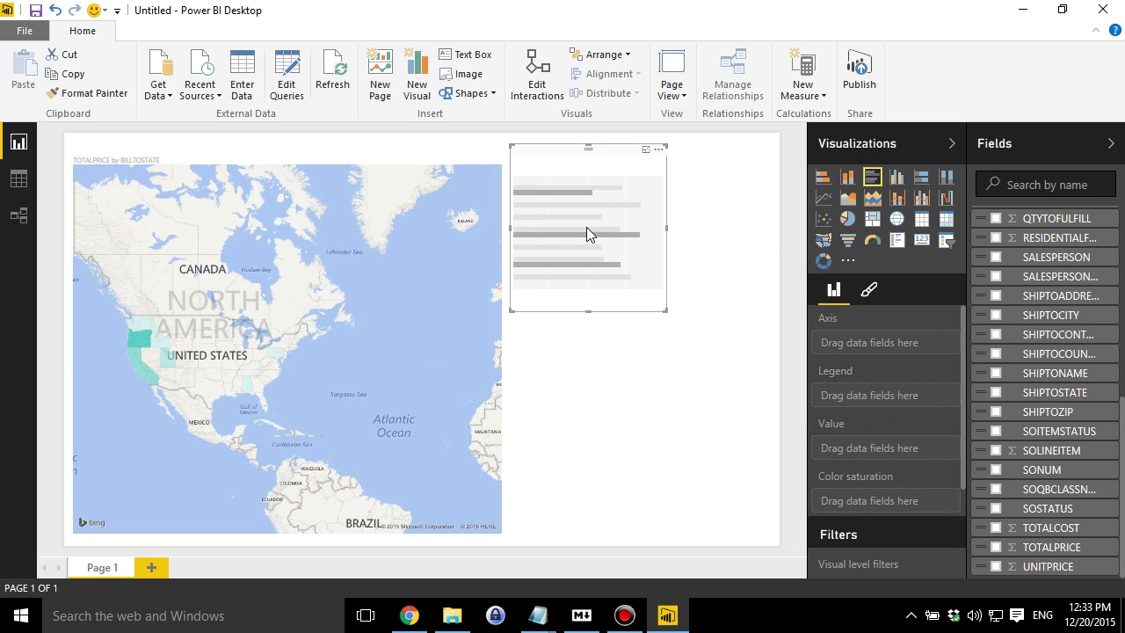
scroll(1042, 322, up, 10)
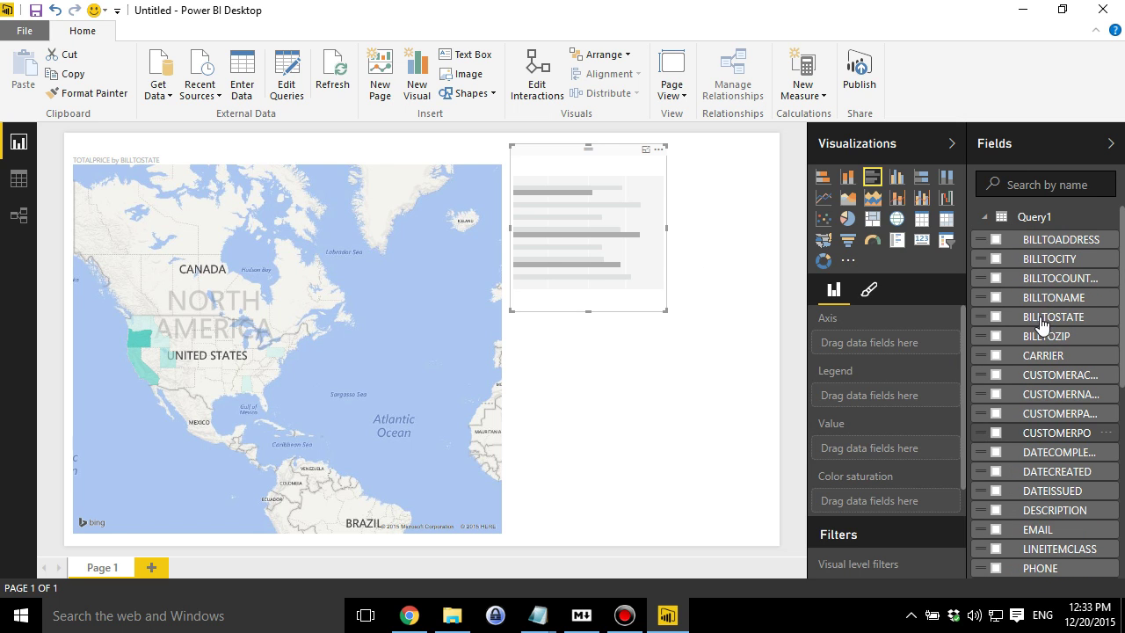
drag(1066, 322, 872, 398)
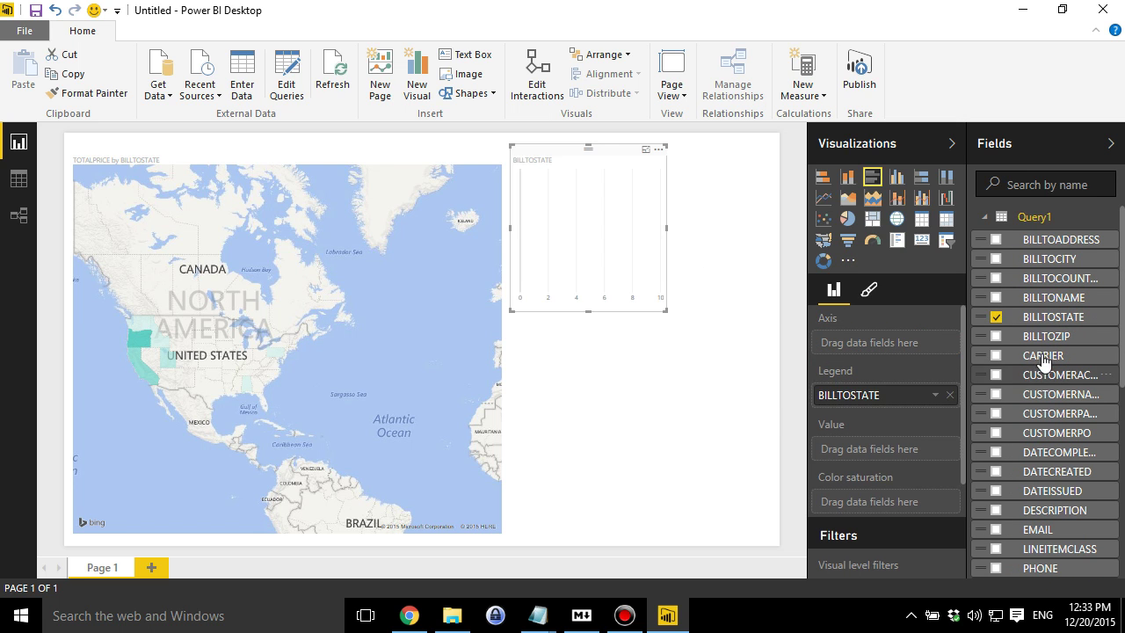
scroll(1059, 439, down, 10)
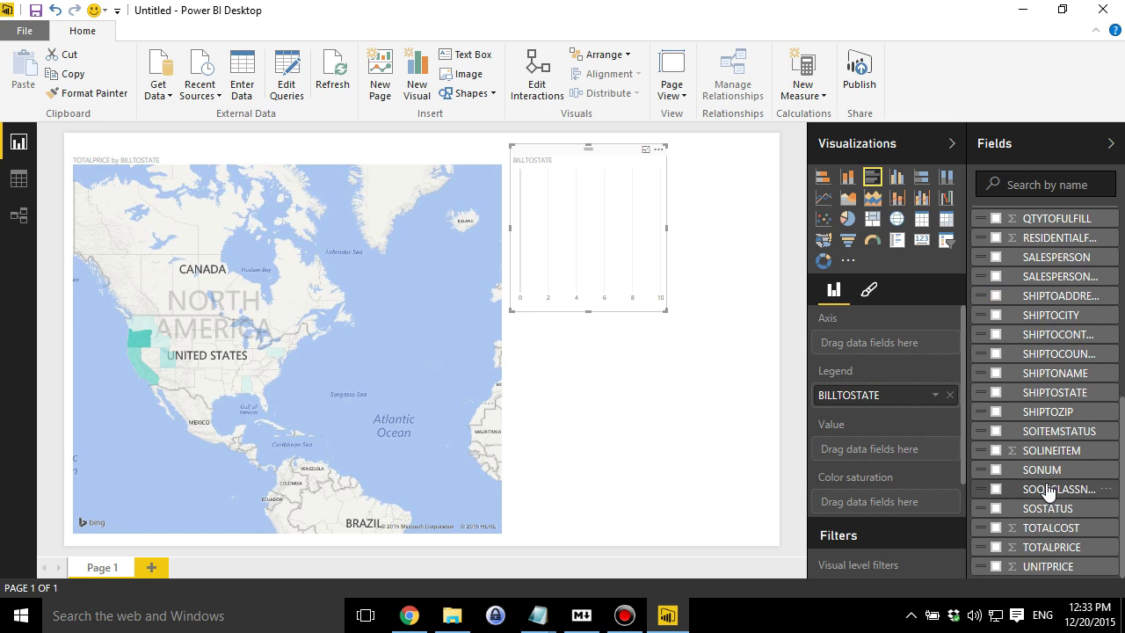
drag(1055, 549, 879, 459)
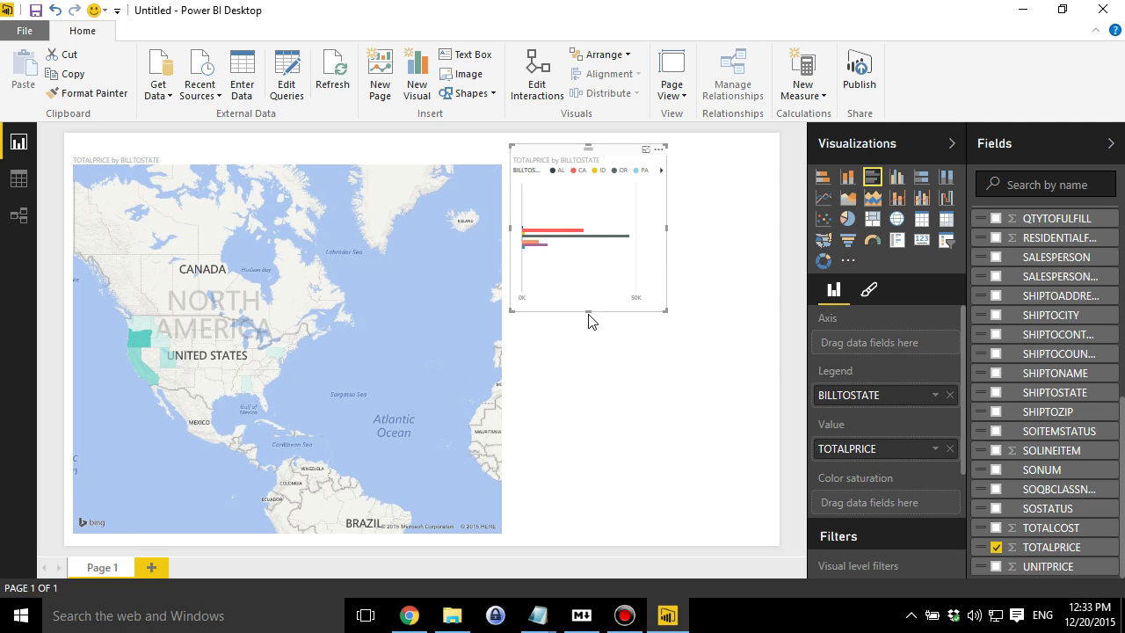
drag(588, 309, 605, 488)
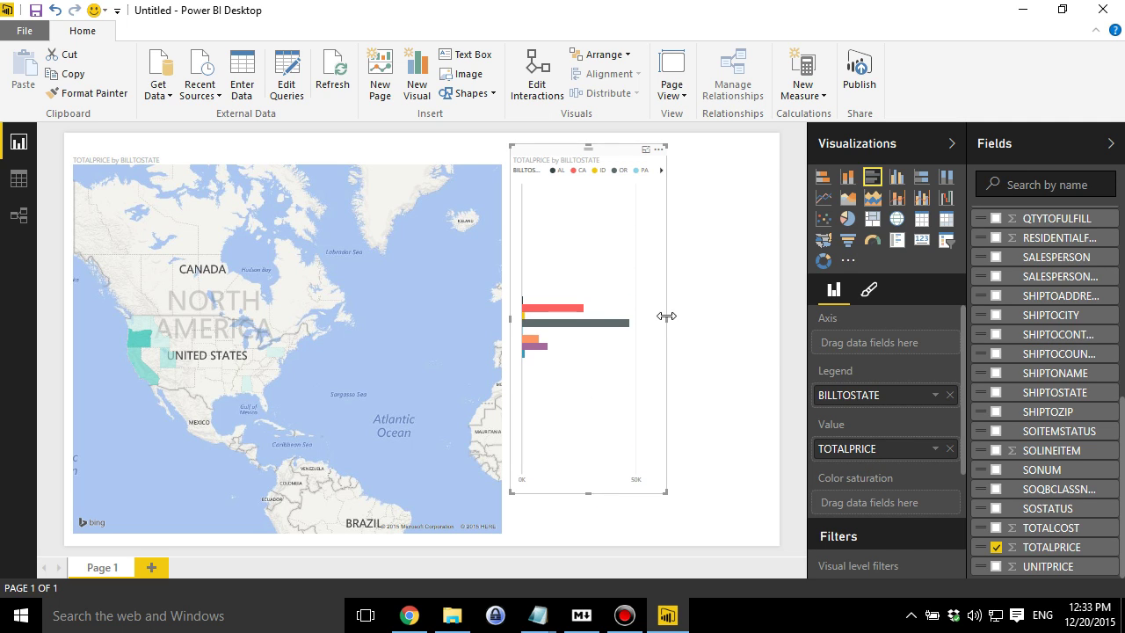
drag(667, 318, 751, 318)
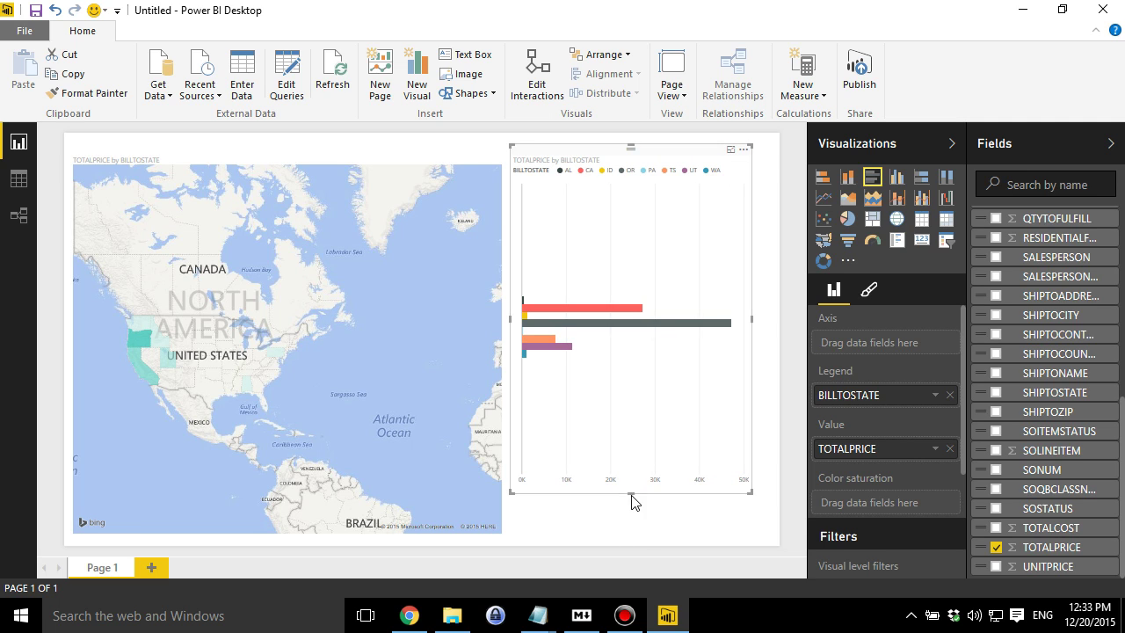
drag(629, 491, 634, 539)
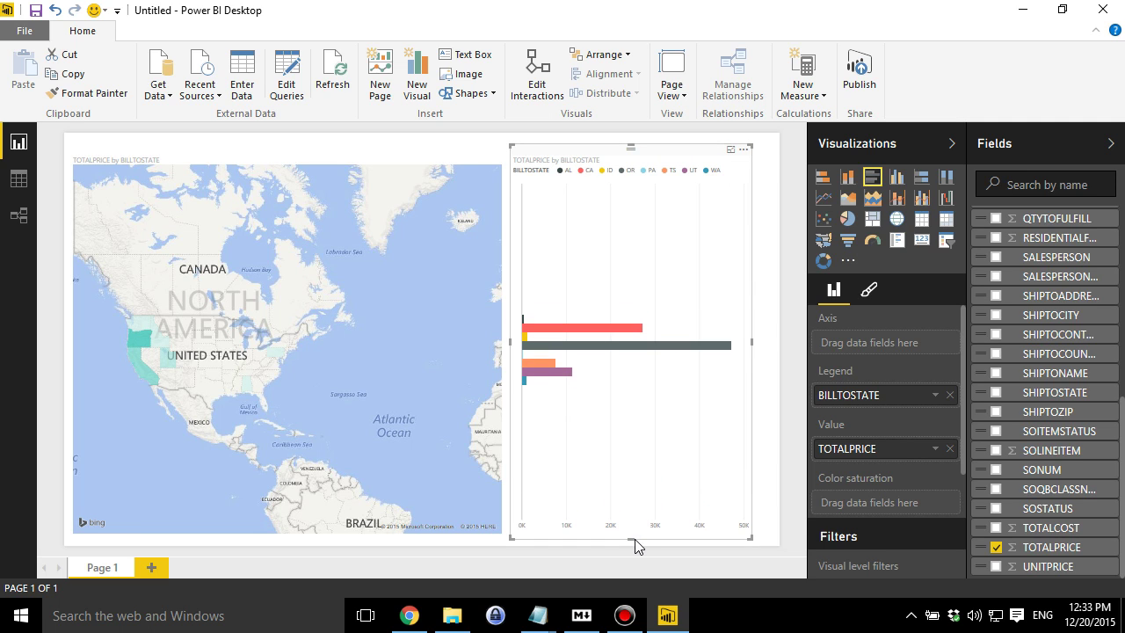
Move BILLTOSTATE to the axis and sort bars by TOTALPRICE descending, highlighting Oregon.
click(744, 150)
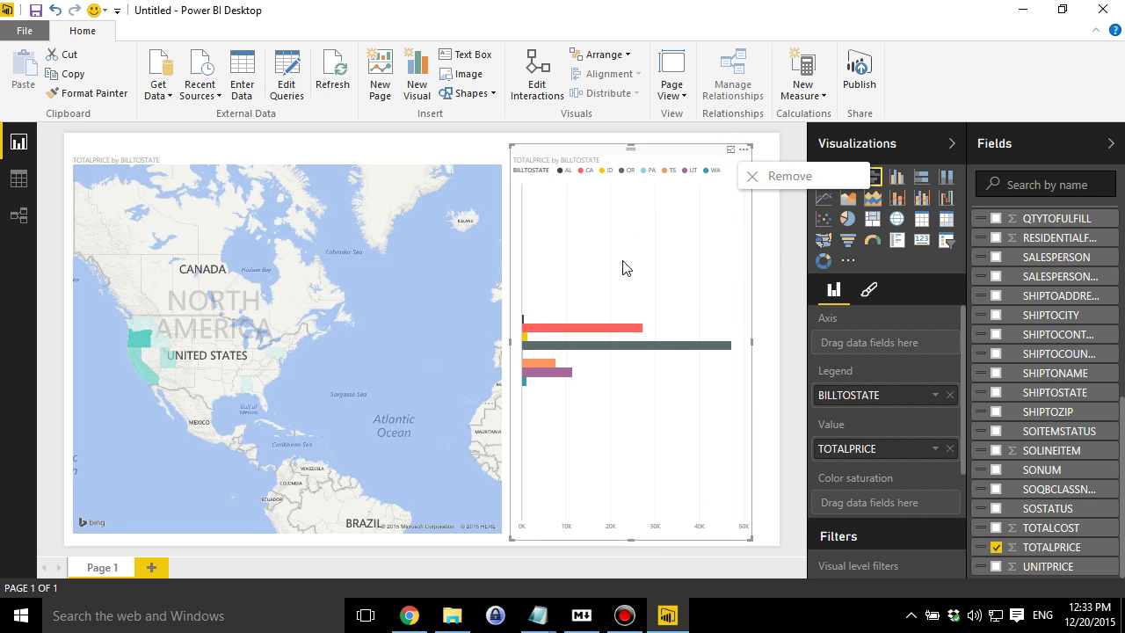
click(620, 279)
click(549, 373)
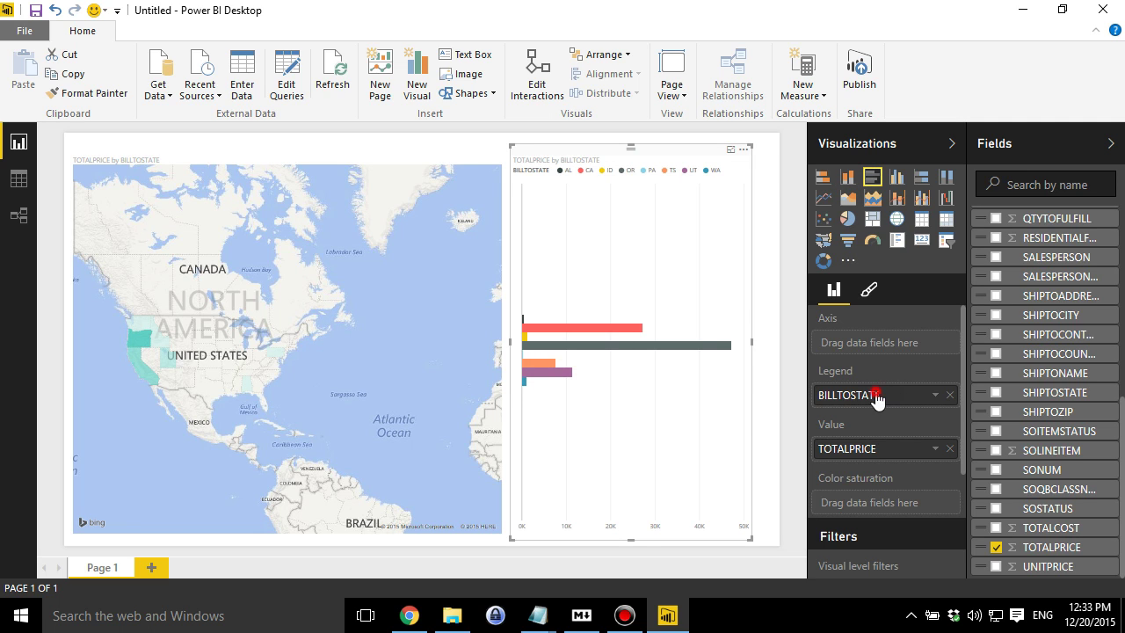
drag(876, 398, 883, 345)
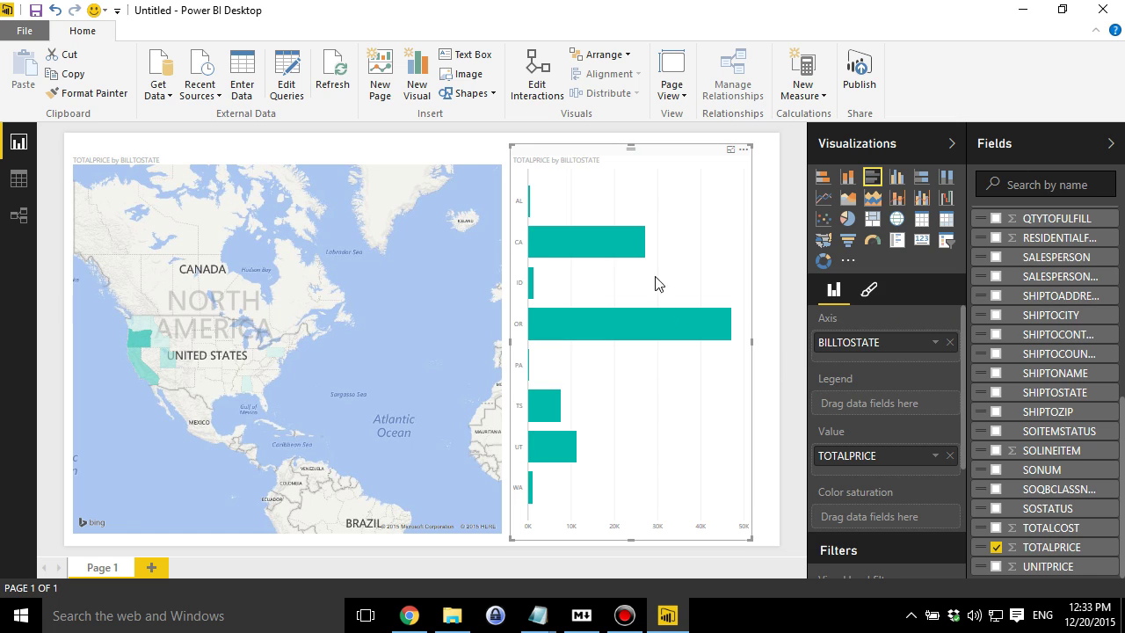
click(743, 151)
click(791, 176)
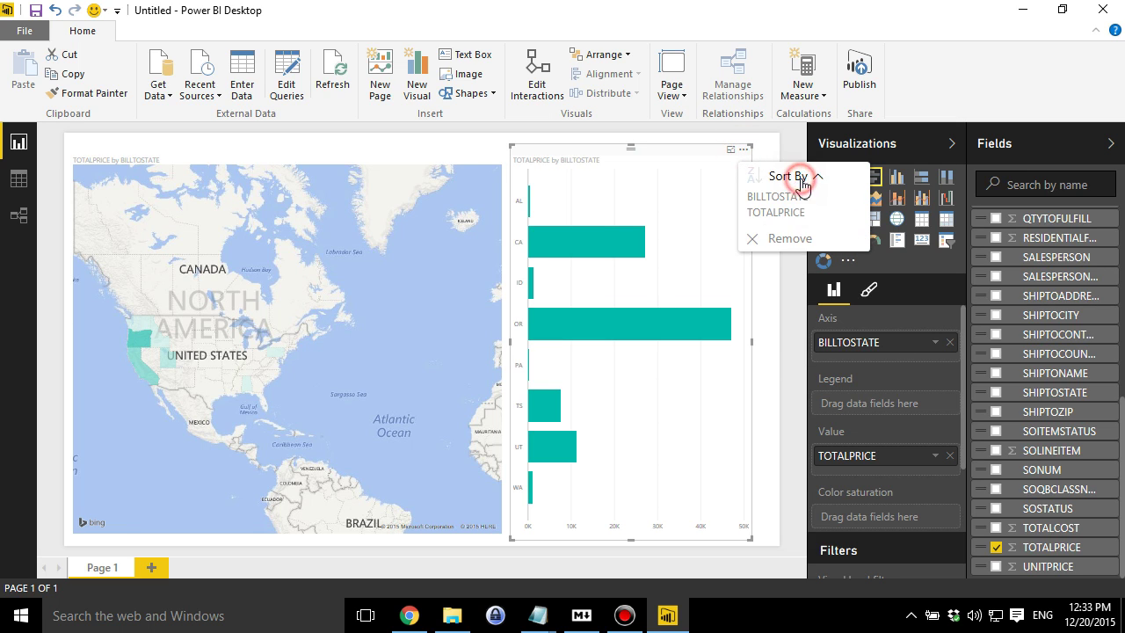
click(789, 214)
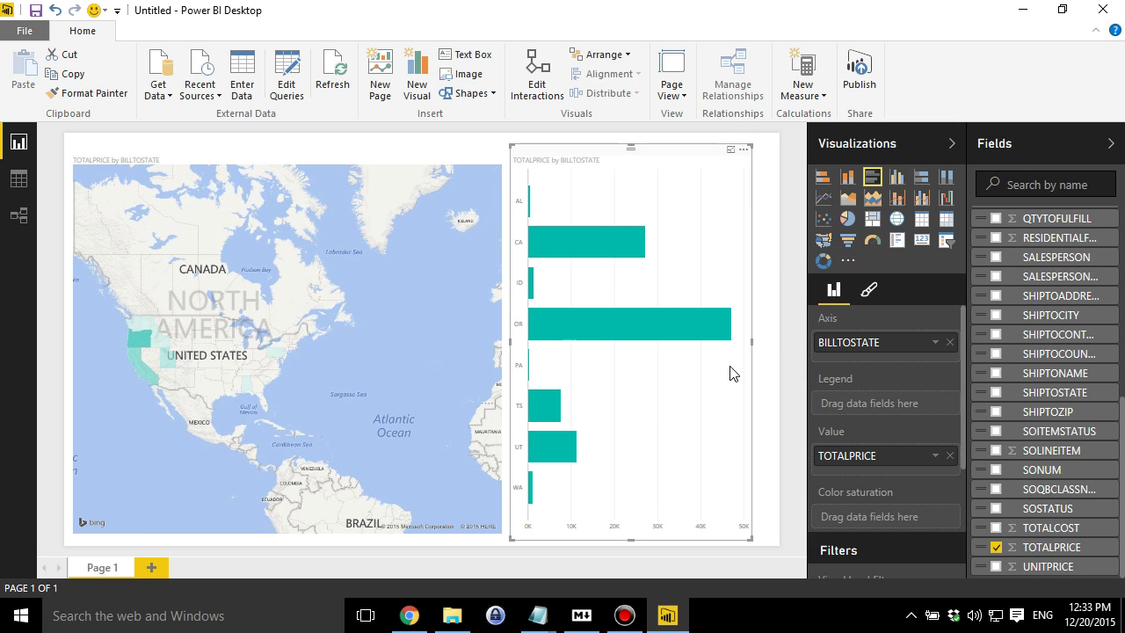
click(589, 213)
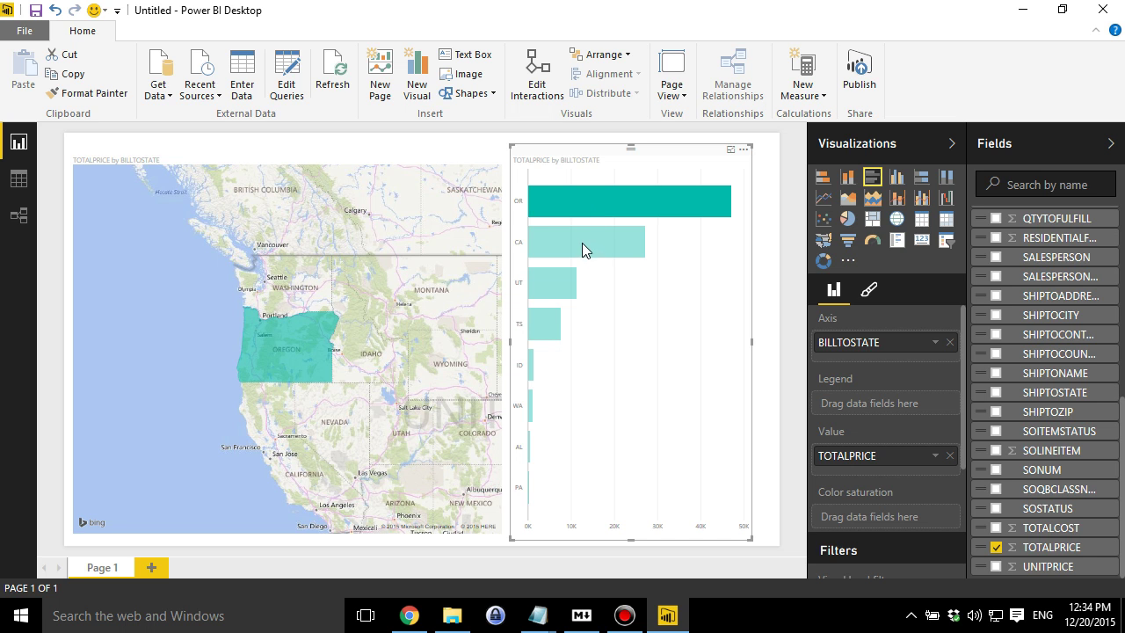
Click through the CA, UT, TS and ID bars, finishing cross-filtered on Utah at 11,217.60.
click(581, 241)
click(559, 288)
click(542, 324)
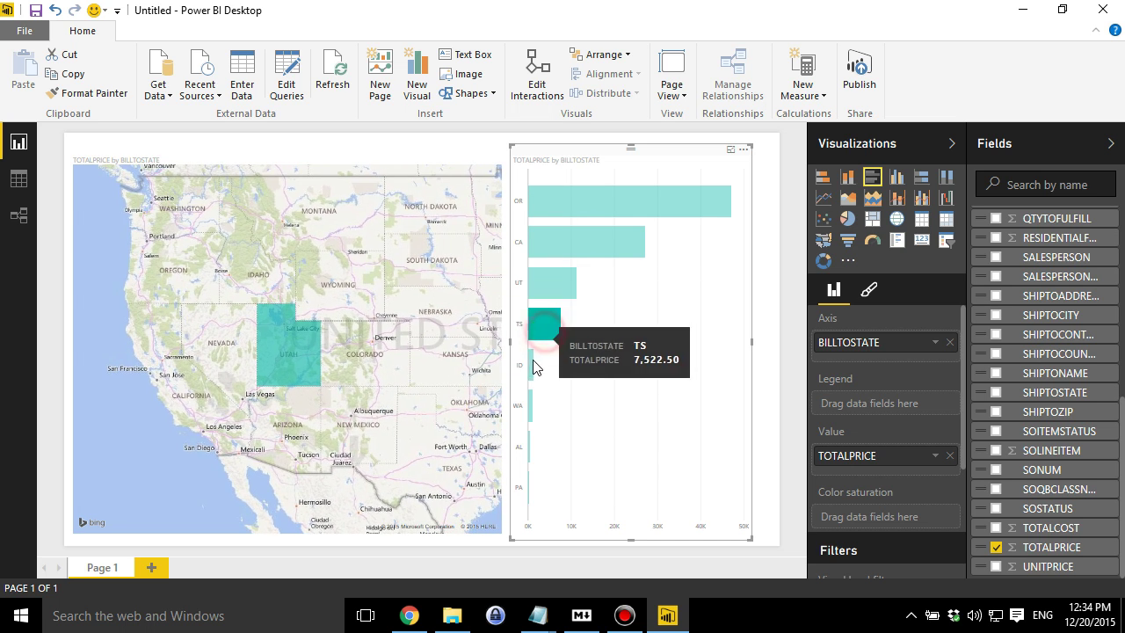
click(531, 365)
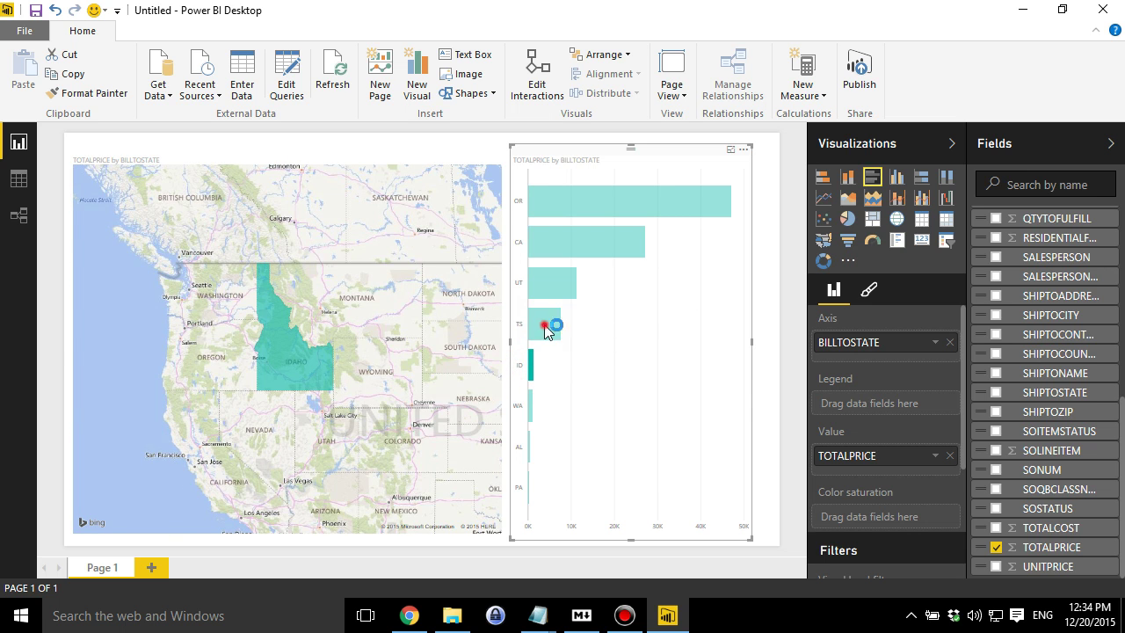
click(544, 325)
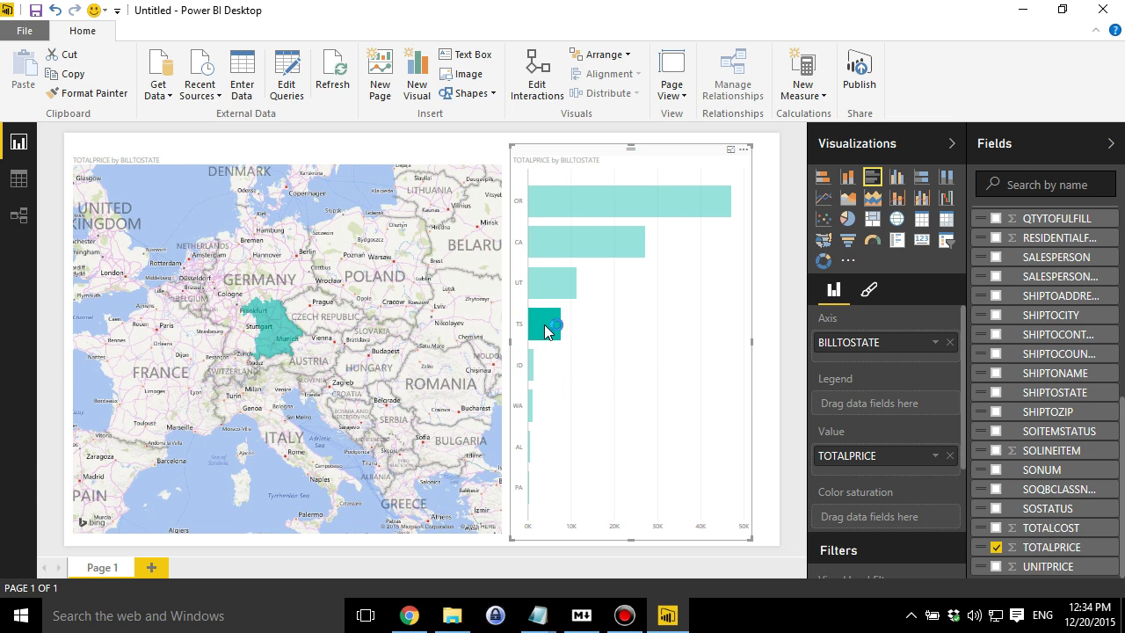
click(532, 369)
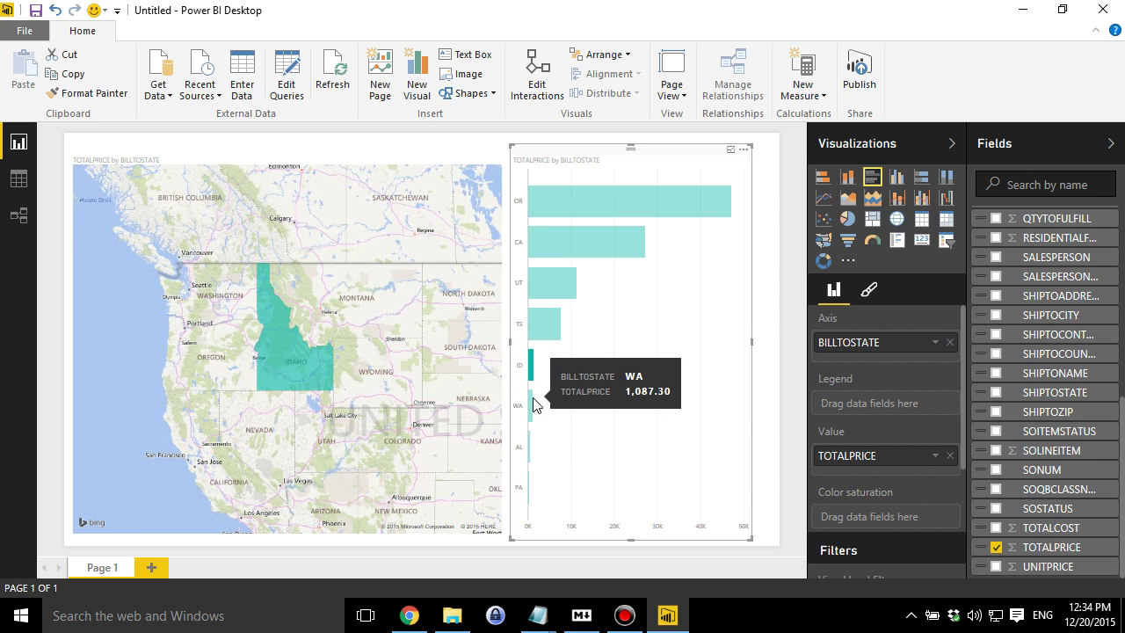
click(554, 290)
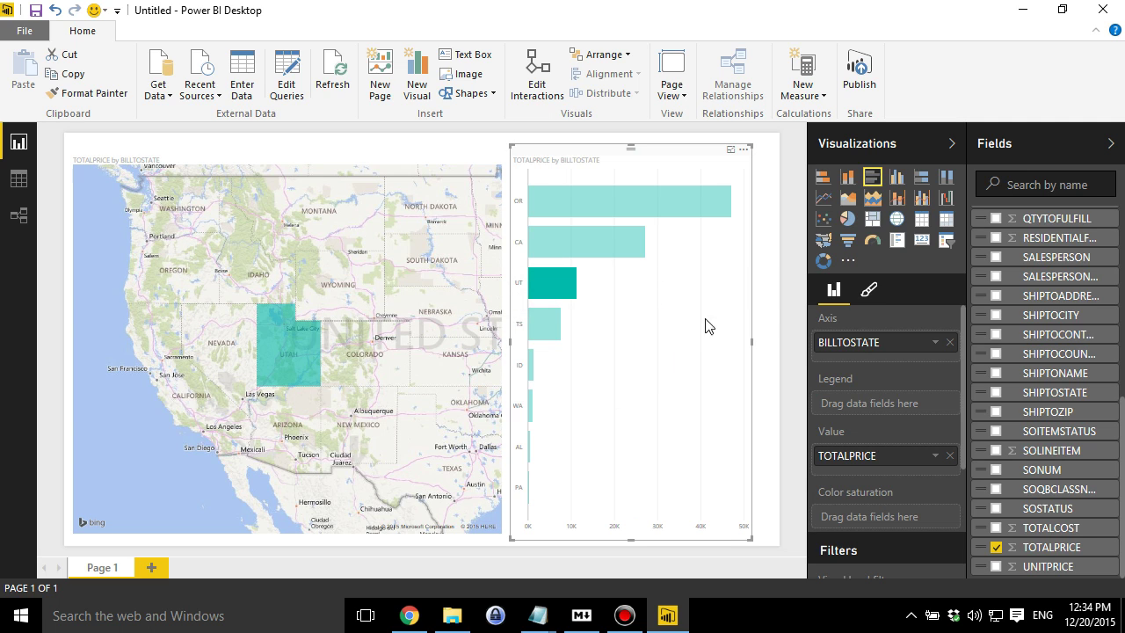
Shorten the bar chart to free space below, undoing an accidental switch to a table.
click(764, 293)
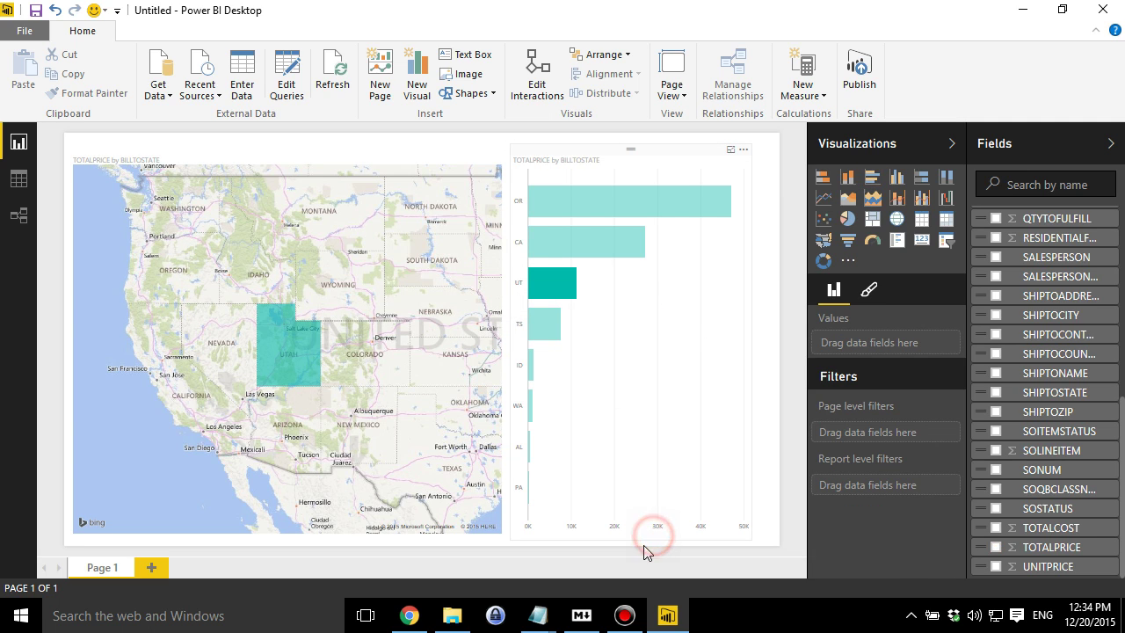
click(651, 540)
drag(630, 534, 641, 325)
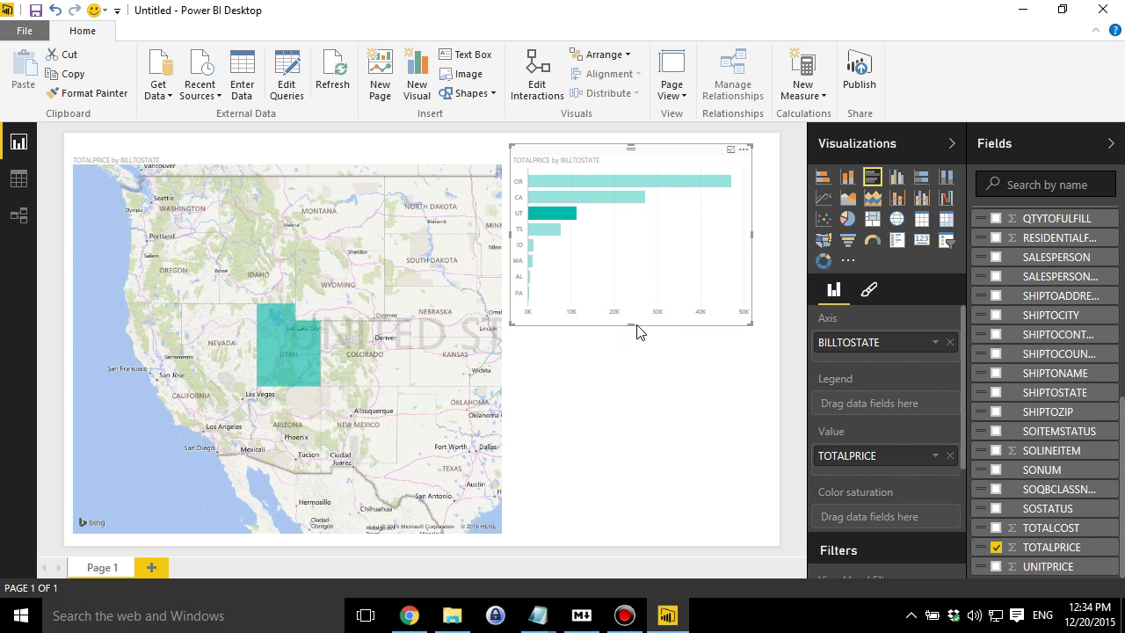
click(924, 223)
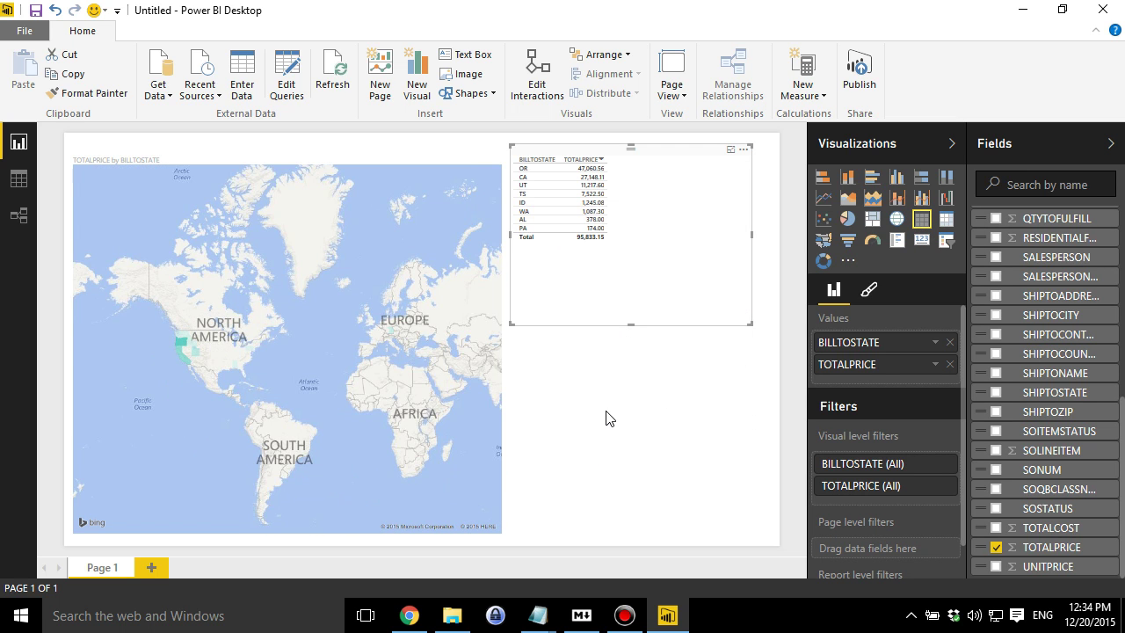
key(ctrl+z)
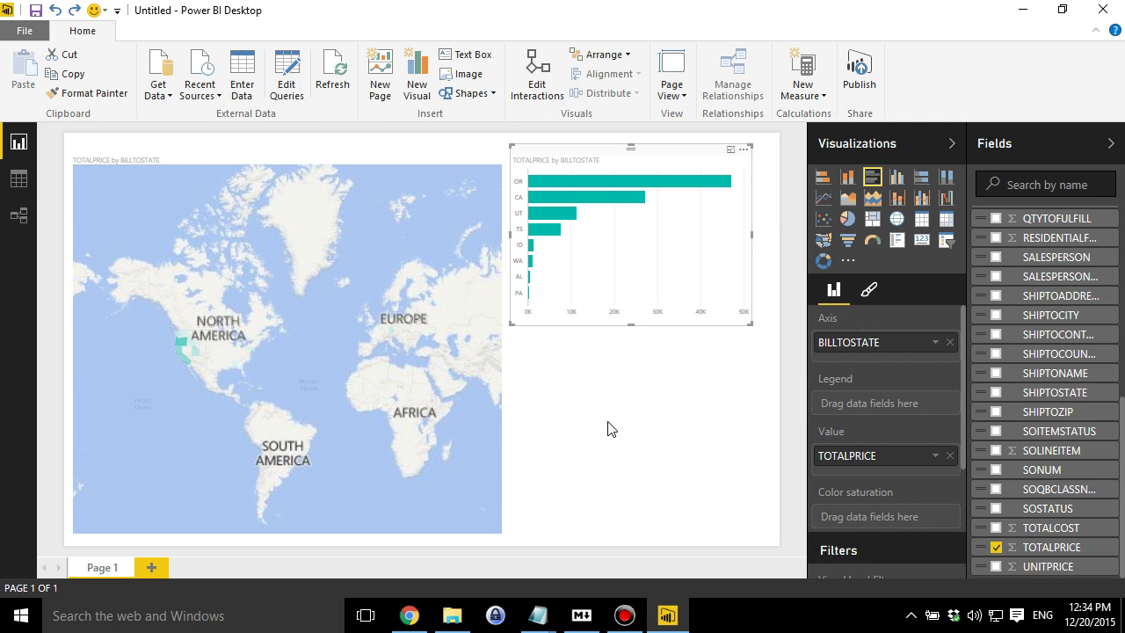
click(620, 418)
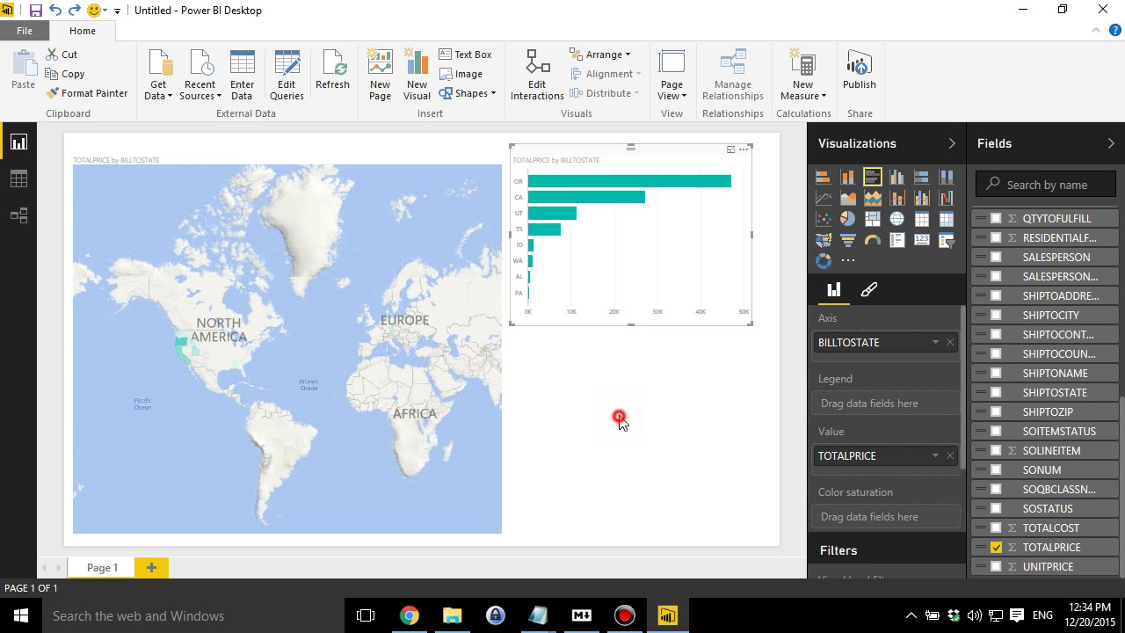
Add a table below the chart with BILLTOSTATE and TOTALPRICE columns, totalling 95,833.15.
click(921, 220)
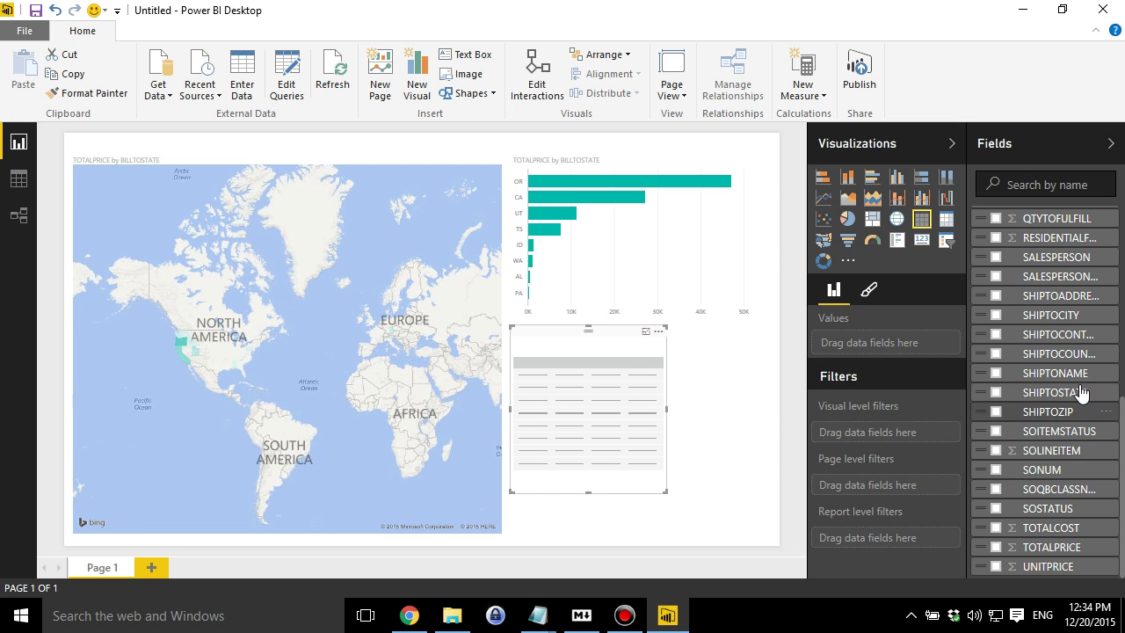
scroll(1084, 304, up, 10)
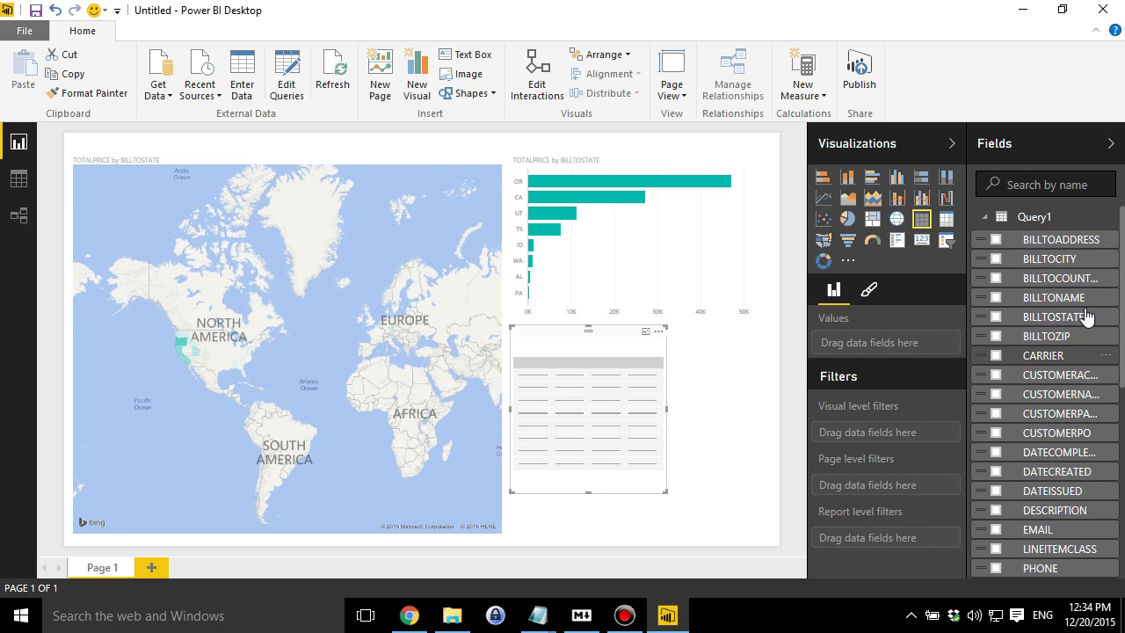
drag(1081, 318, 625, 439)
scroll(1046, 370, down, 10)
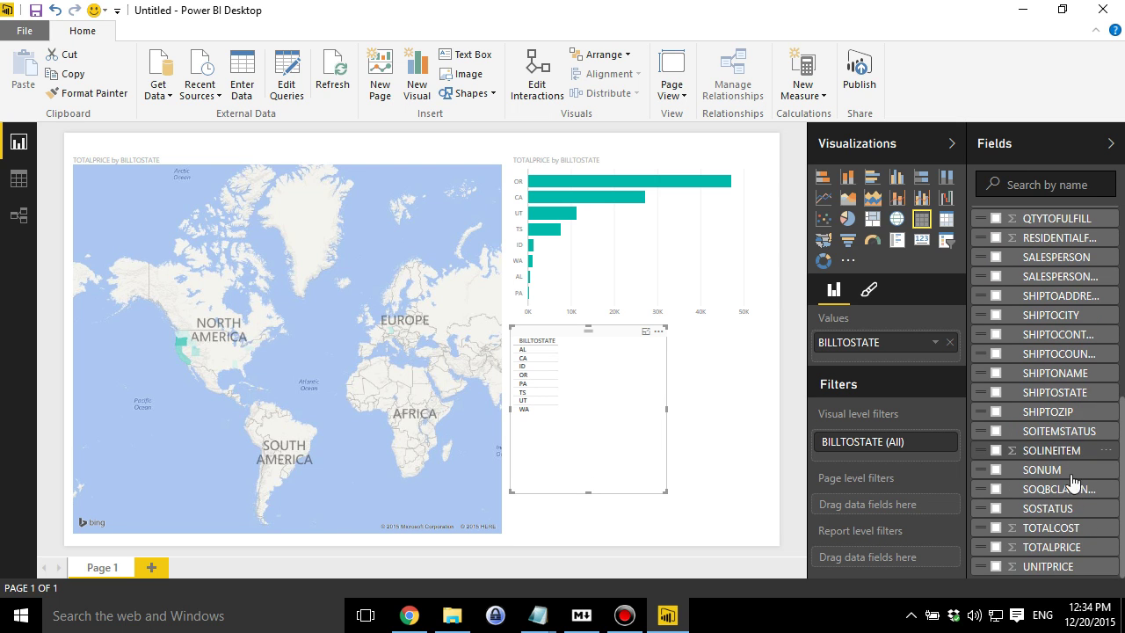
click(1058, 549)
drag(1060, 552, 660, 477)
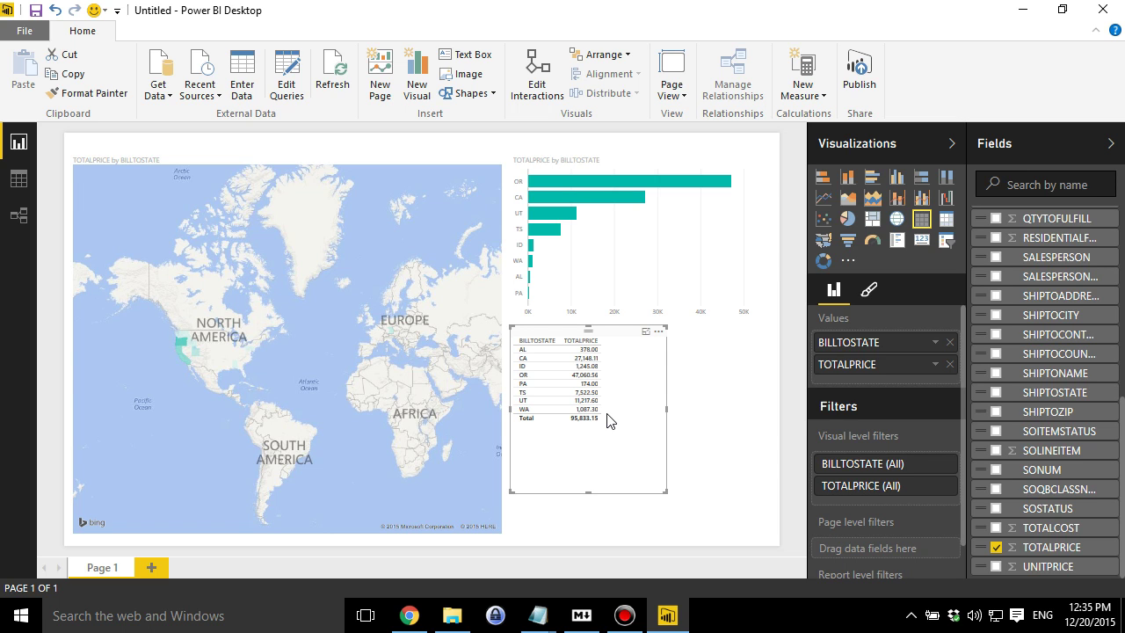
Test cross-filtering with the CA and UT bars, then clear it by selecting the map.
click(531, 198)
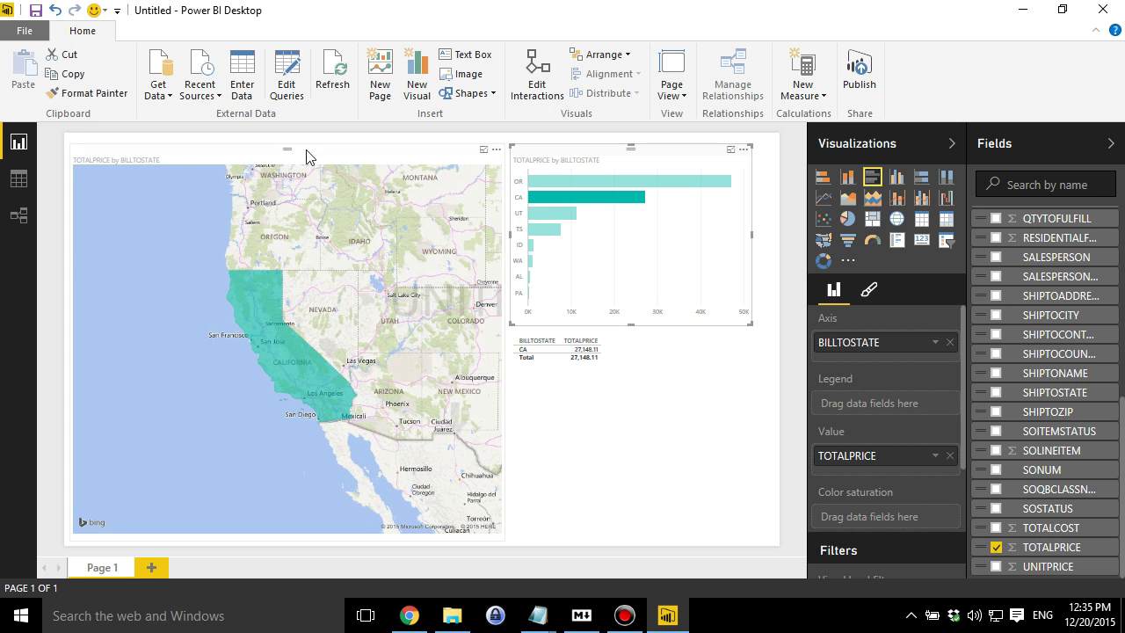
click(563, 217)
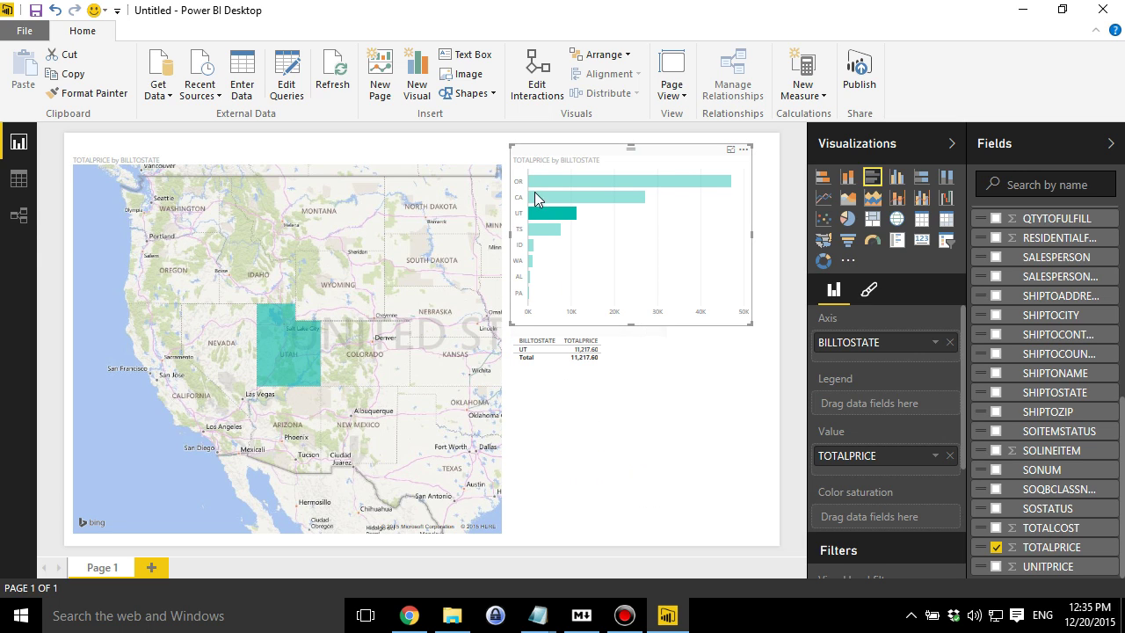
mouse_move(539, 219)
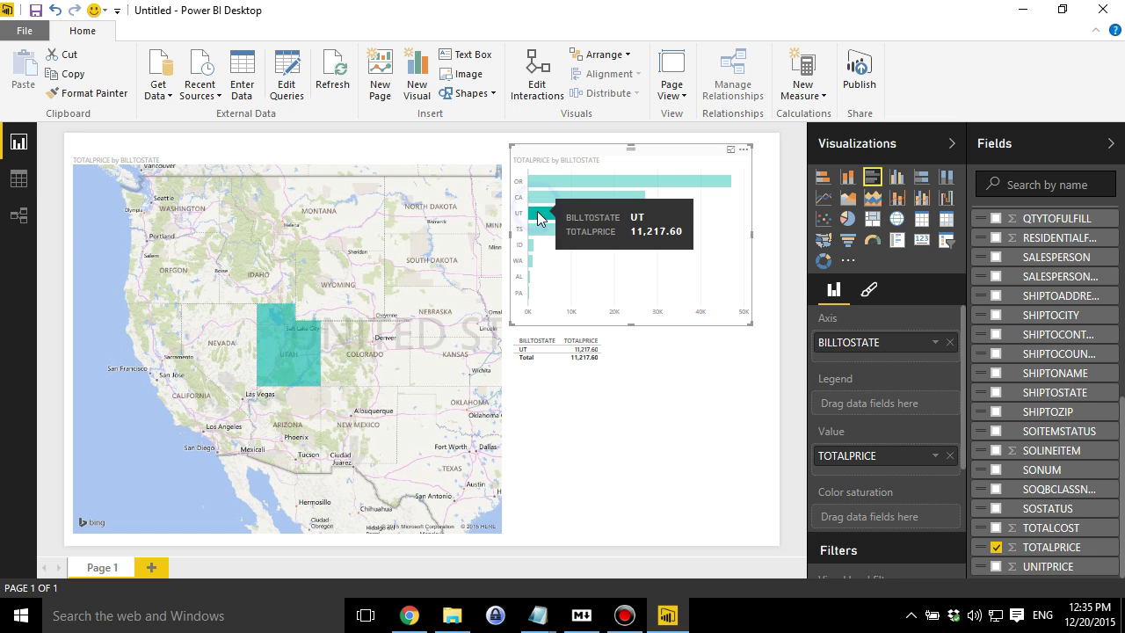
click(292, 356)
Zoom and pan the filled map to frame the whole United States with Canada and Mexico.
scroll(284, 356, down, 3)
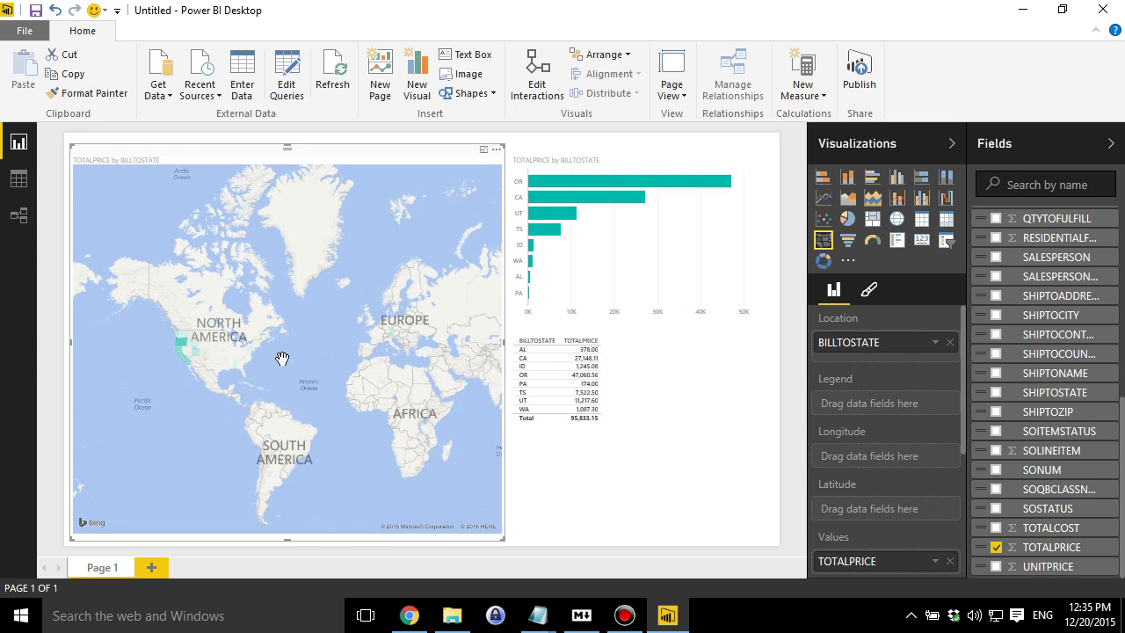
double_click(176, 362)
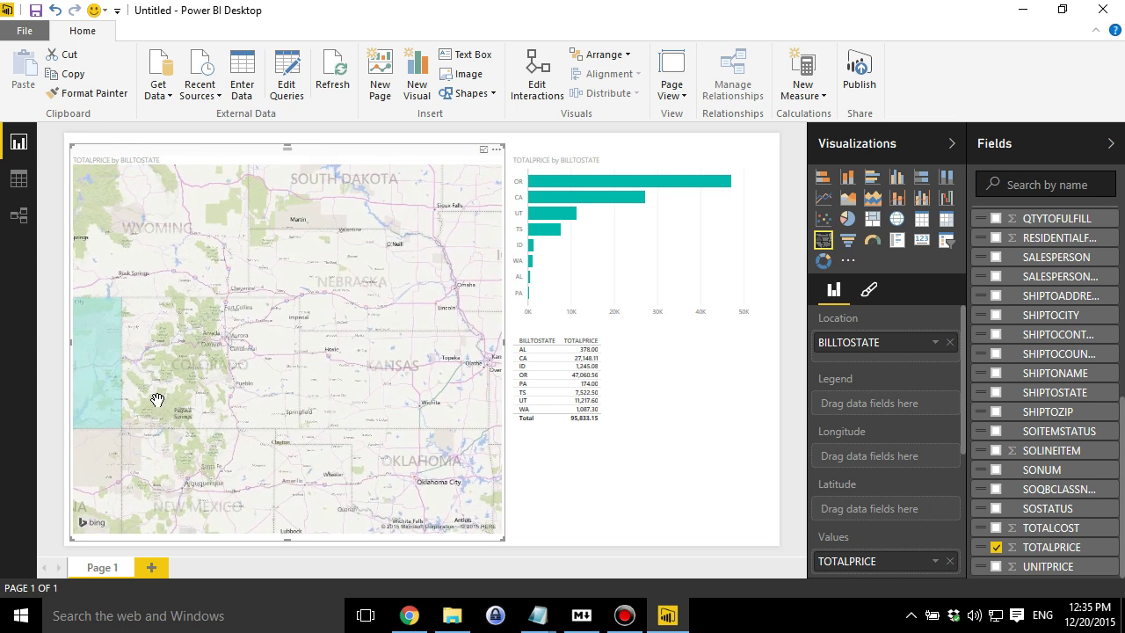
mouse_move(194, 376)
scroll(325, 378, down, 2)
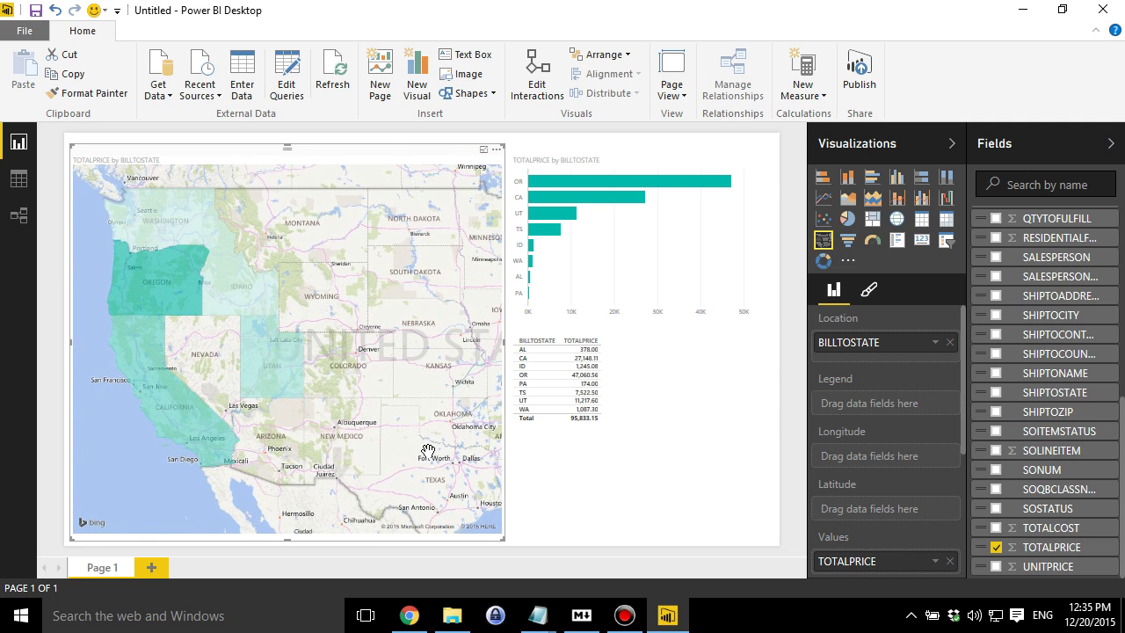
scroll(432, 450, down, 2)
drag(451, 435, 331, 400)
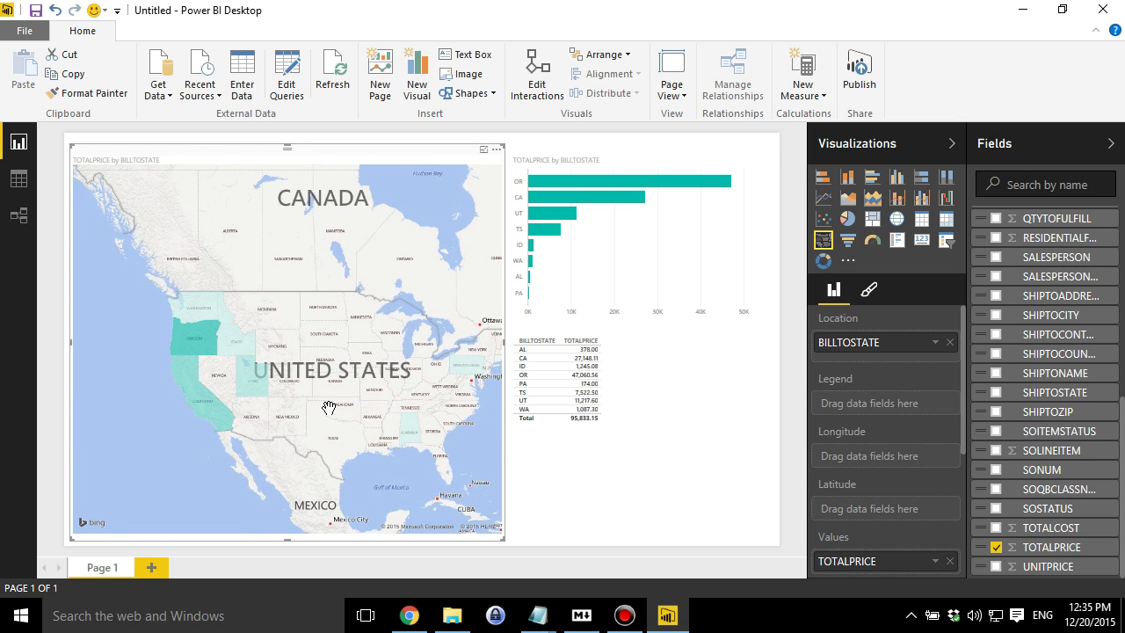
click(633, 498)
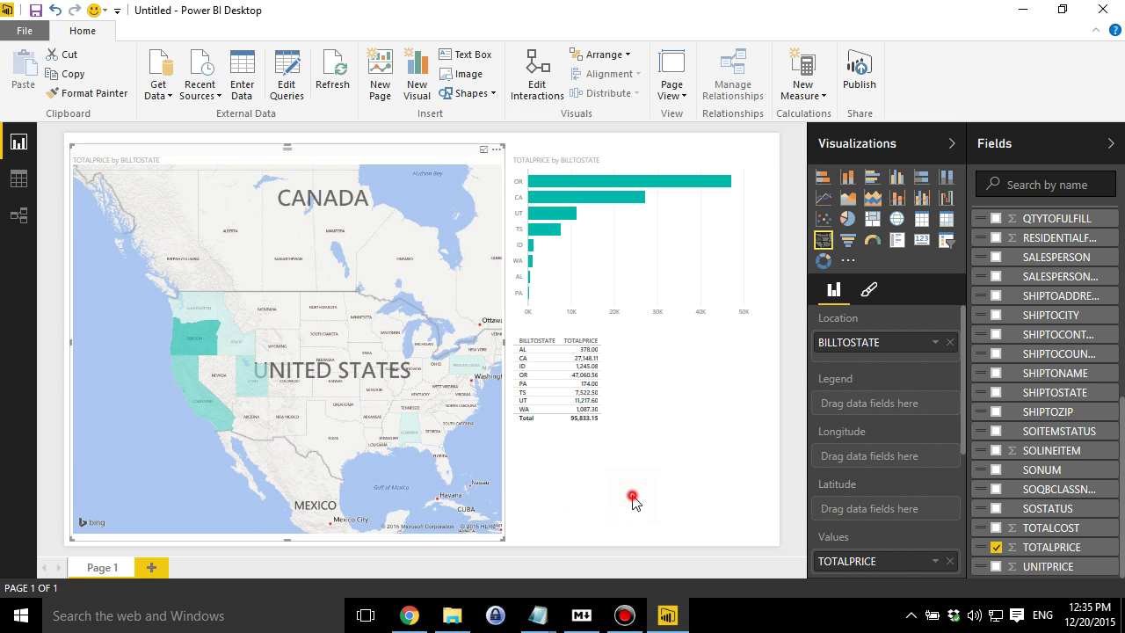
click(18, 181)
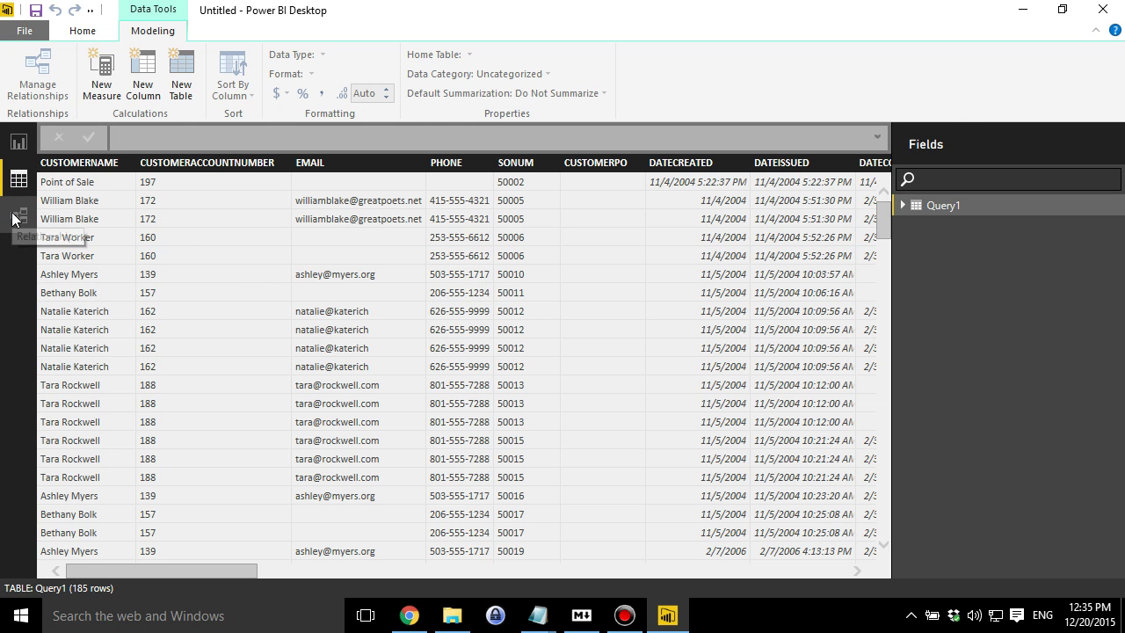
click(12, 219)
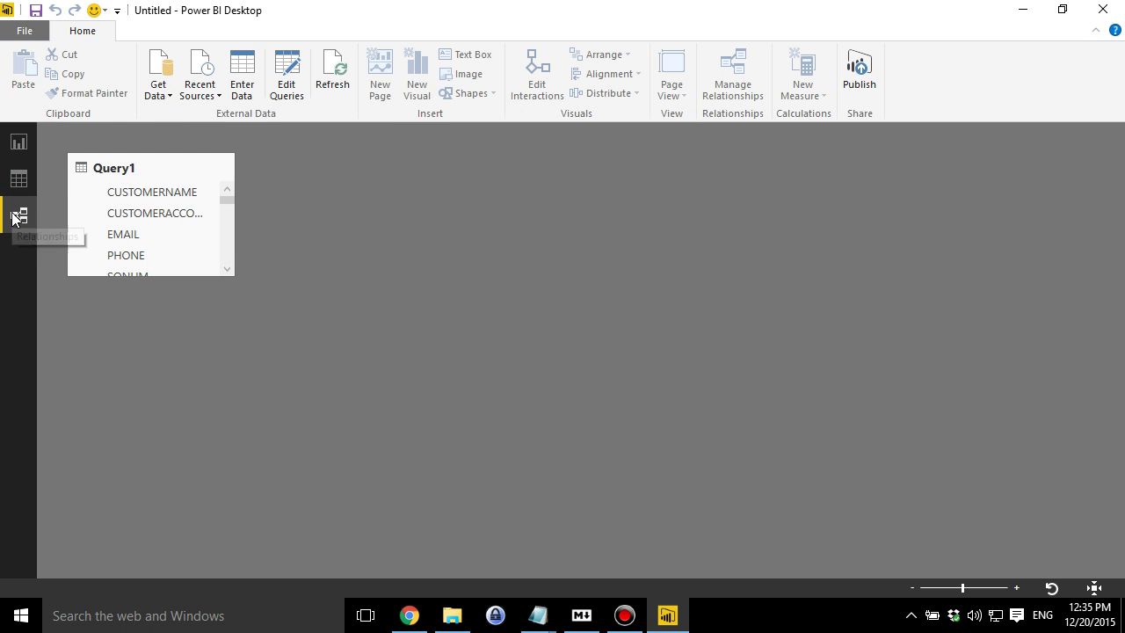
click(19, 181)
click(18, 145)
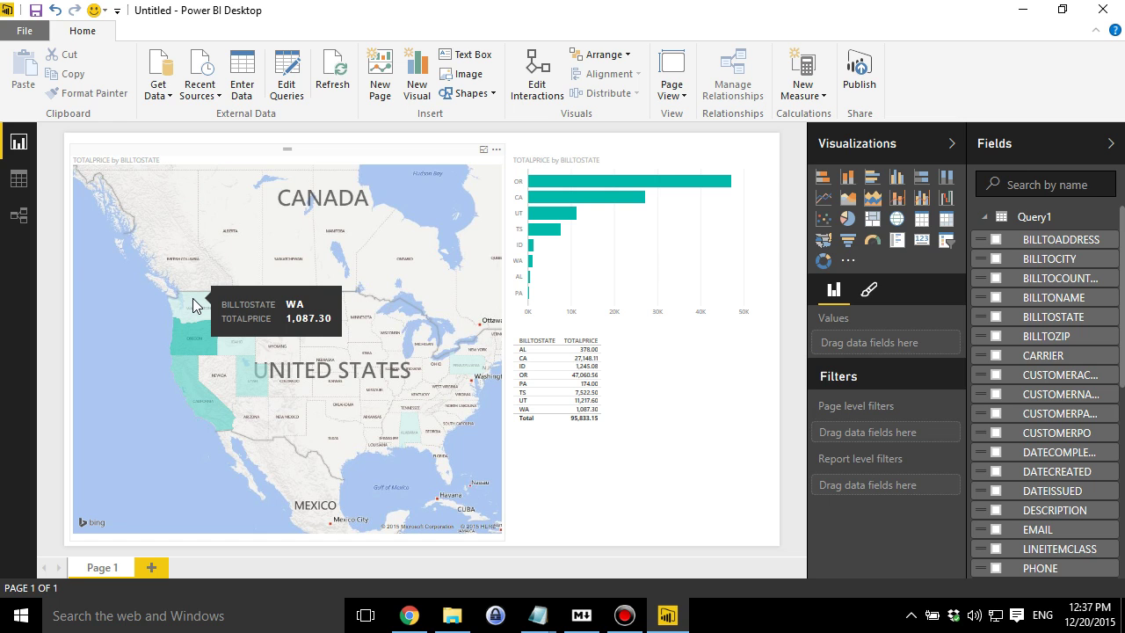
click(25, 31)
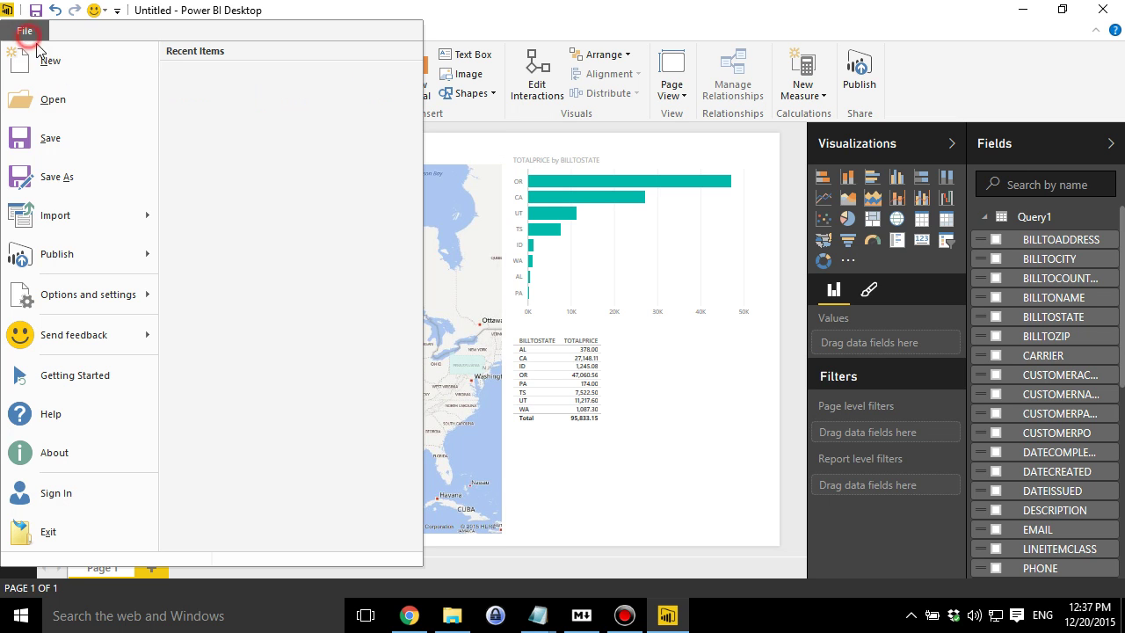
click(241, 85)
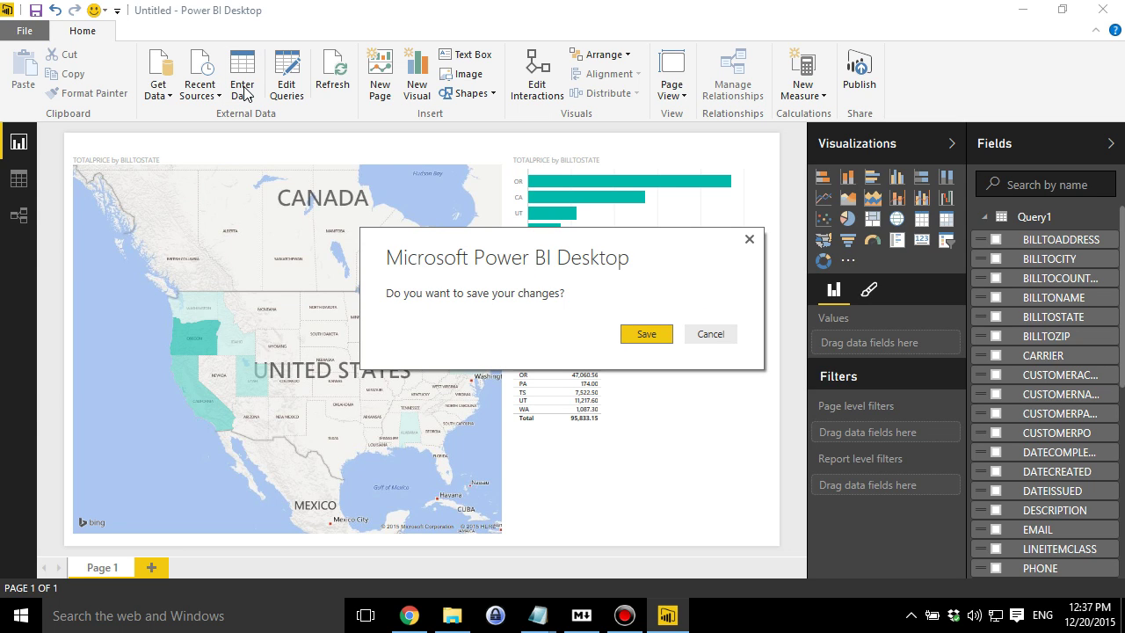
click(725, 335)
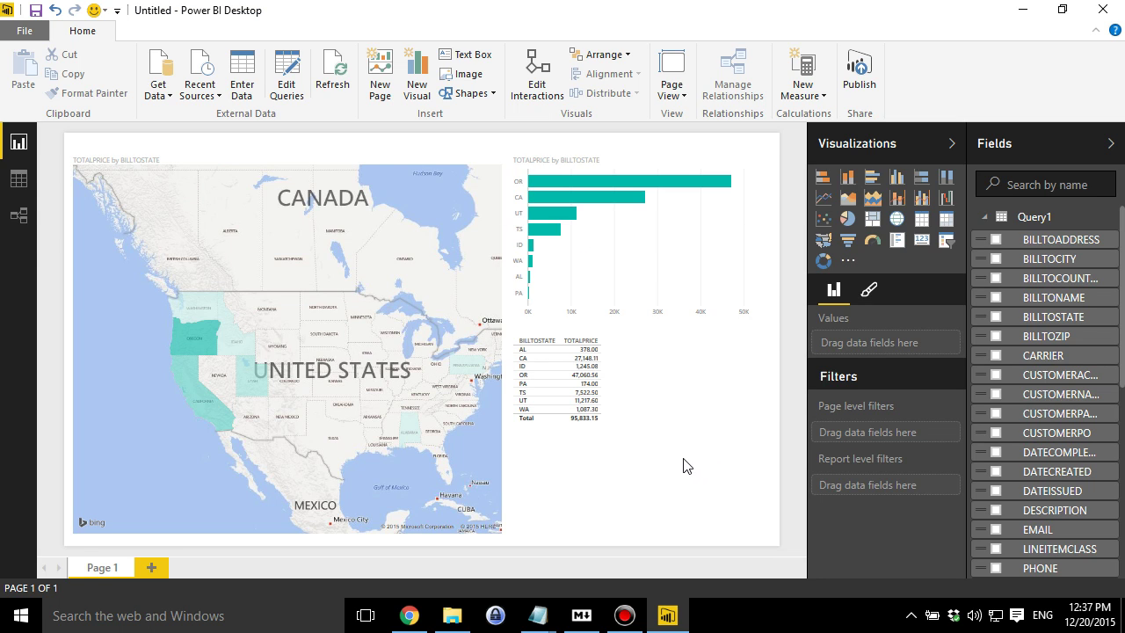